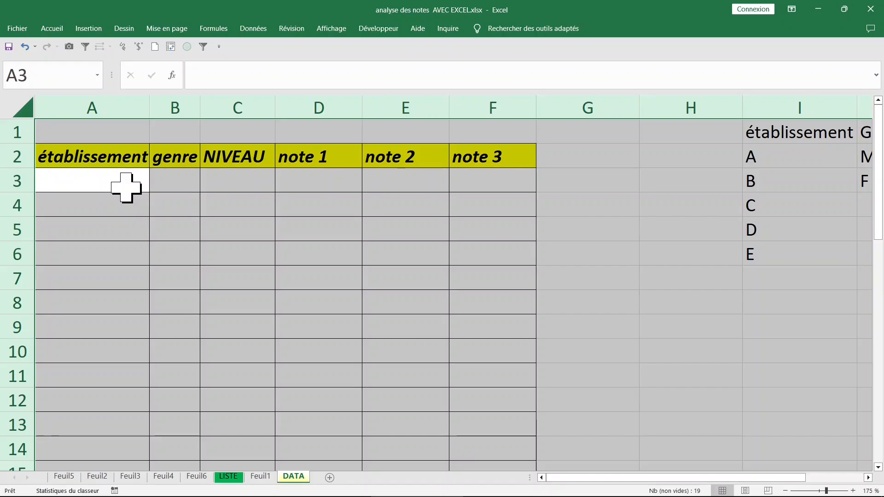
Examine the empty établissement column A and the list of établissements in I2:I6.
left_click(144, 207)
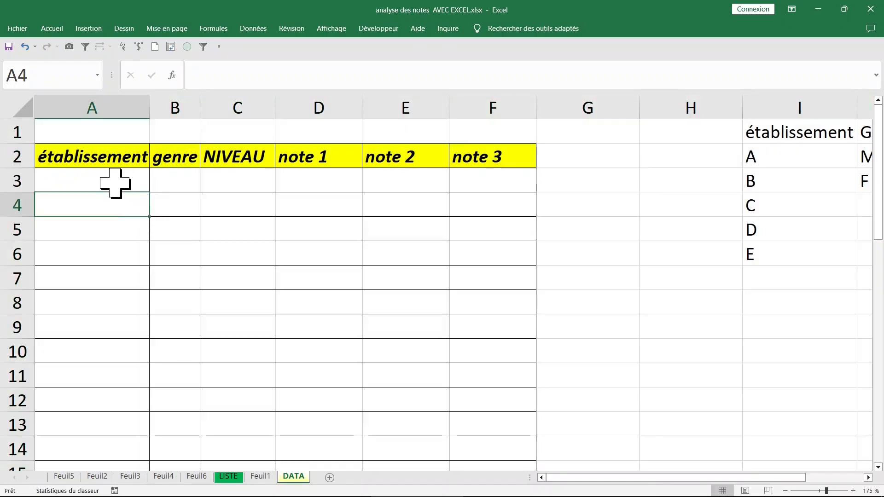
left_click(115, 180)
left_click(98, 108)
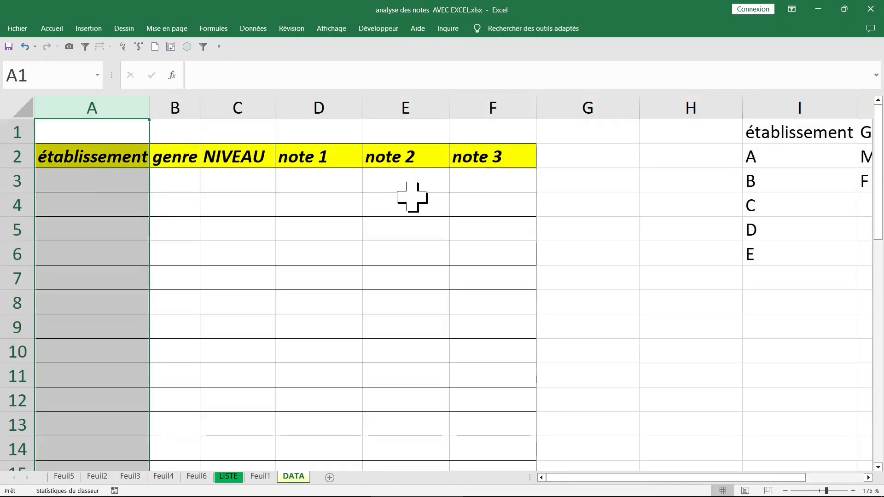
left_click(785, 165)
left_click(801, 109)
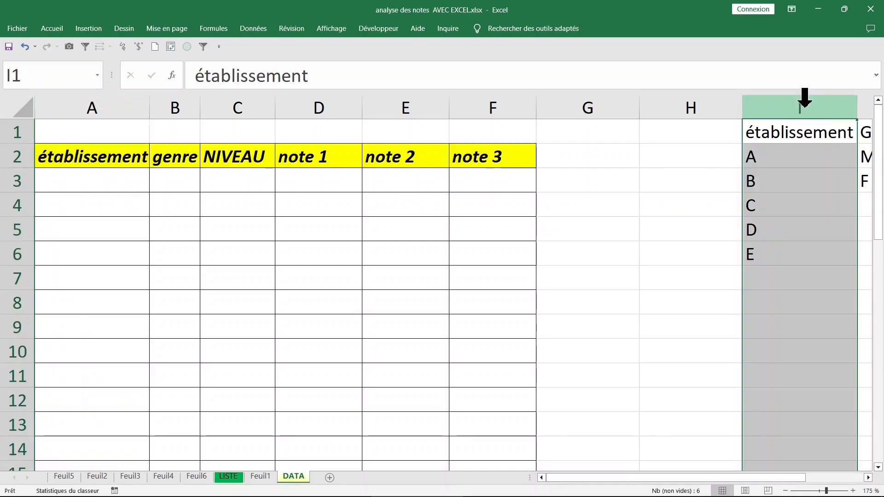
left_click(785, 157)
left_click_drag(786, 157, 783, 244)
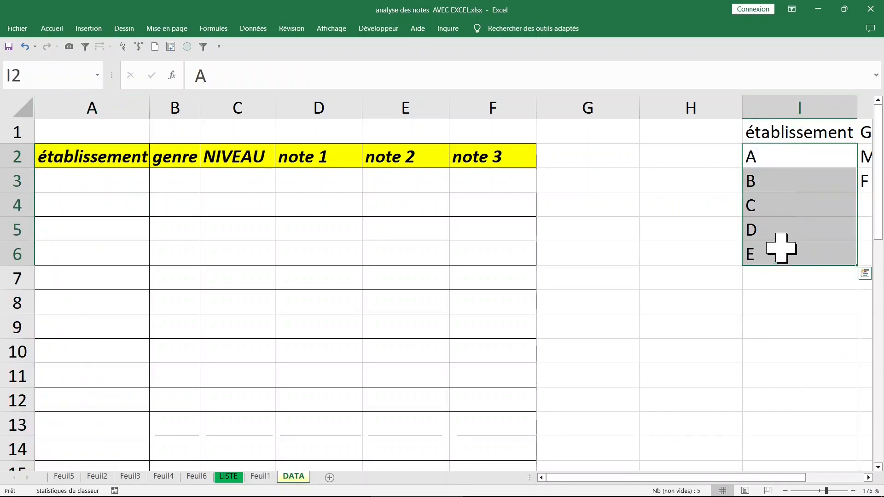
left_click(123, 186)
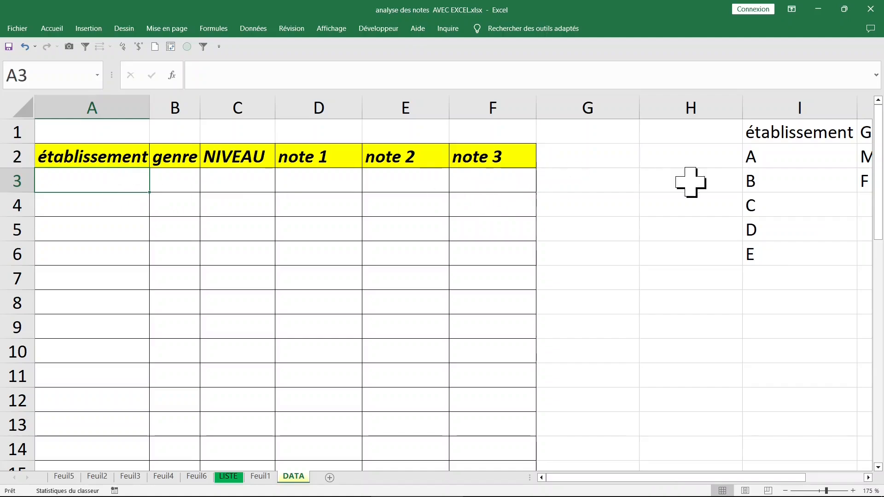
left_click_drag(790, 162, 789, 249)
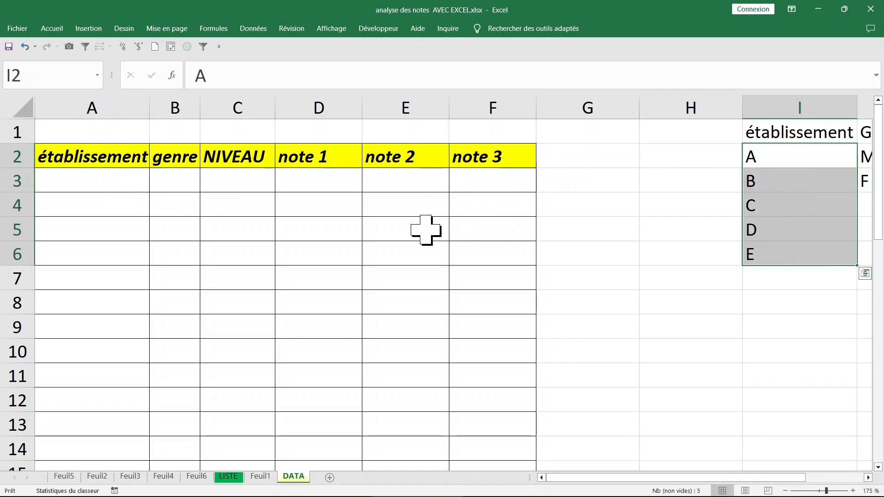
Enter the formula =INDEX(I2:I6;1;1) in cell A3 of the établissement column.
left_click(122, 187)
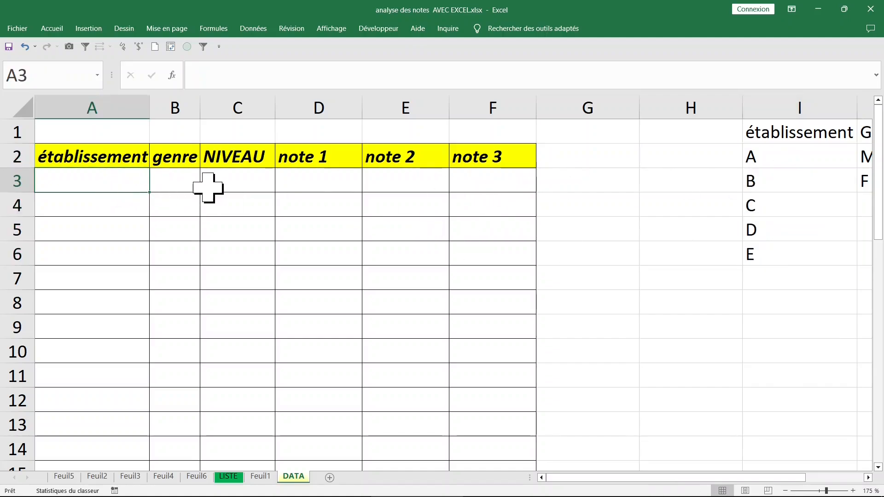
type("+")
key("BackSpace")
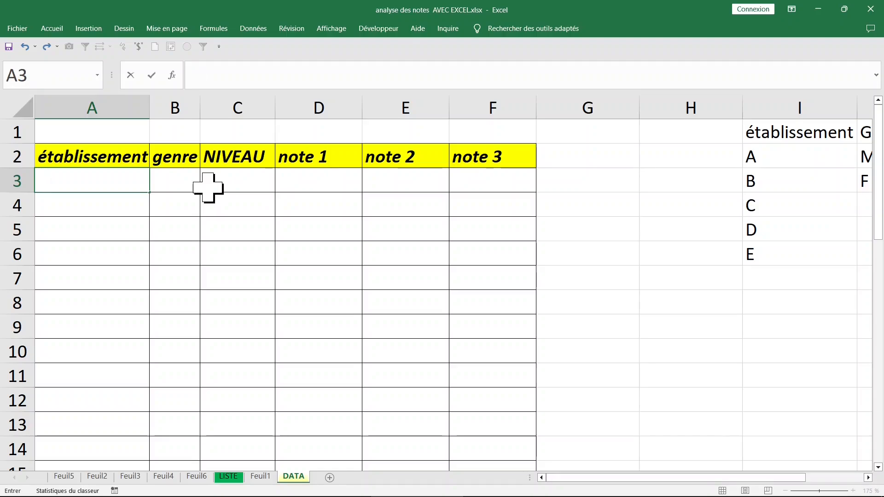
type("=ind")
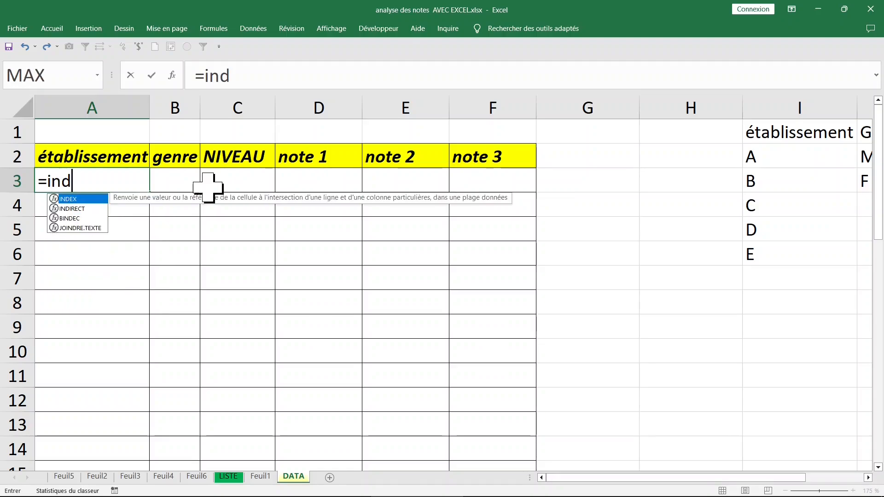
key("Tab")
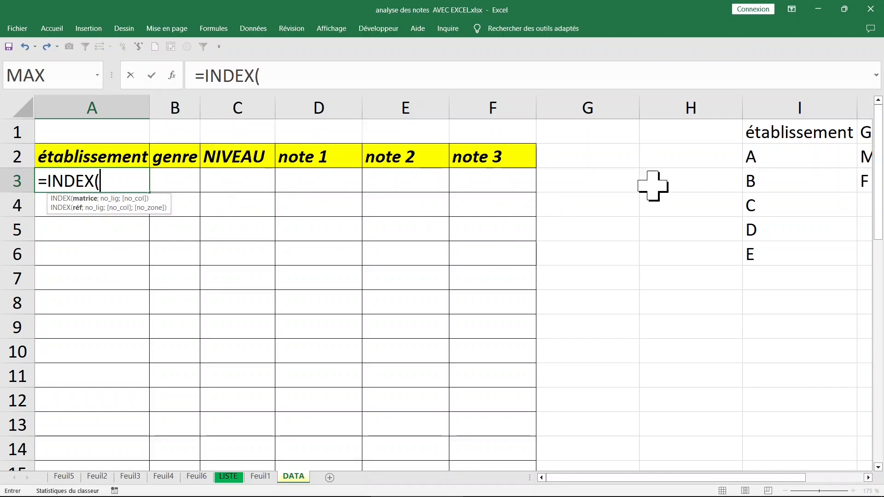
left_click_drag(774, 158, 768, 247)
left_click(311, 73)
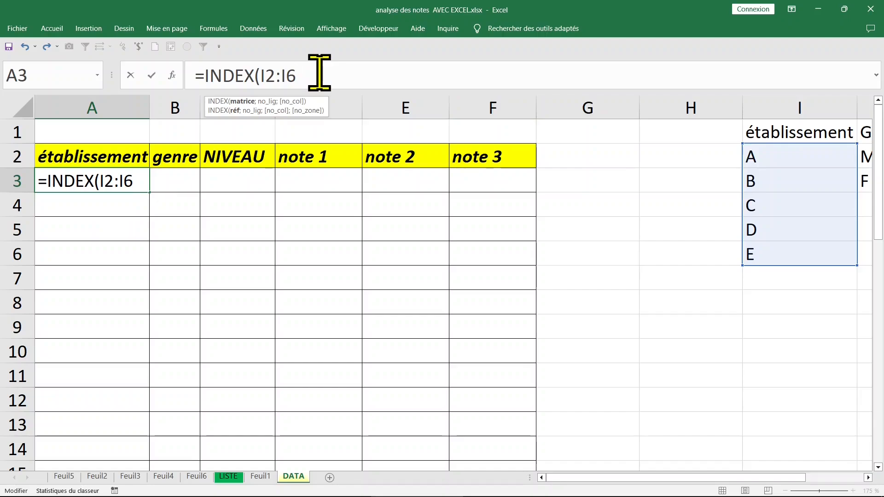
type(";")
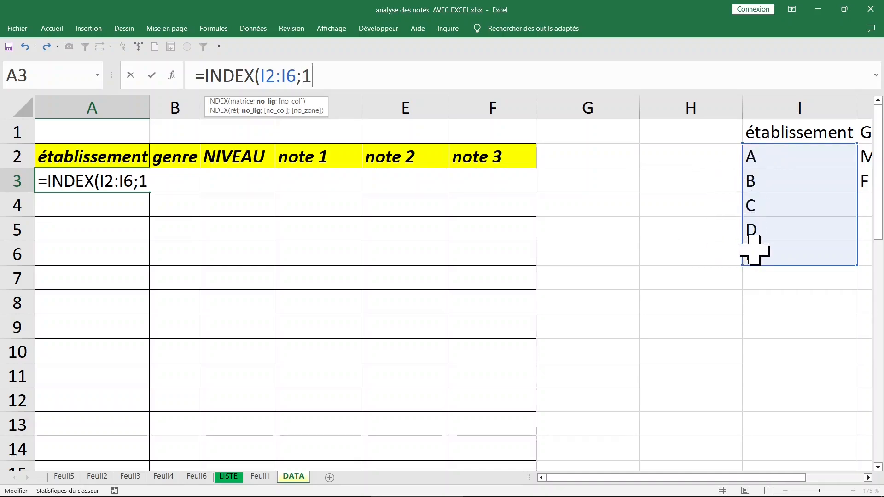
type("1;1")
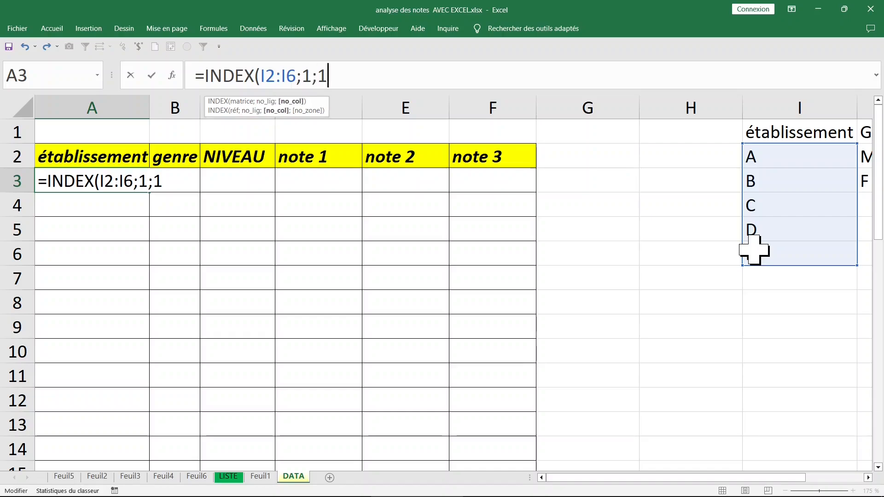
key("Return")
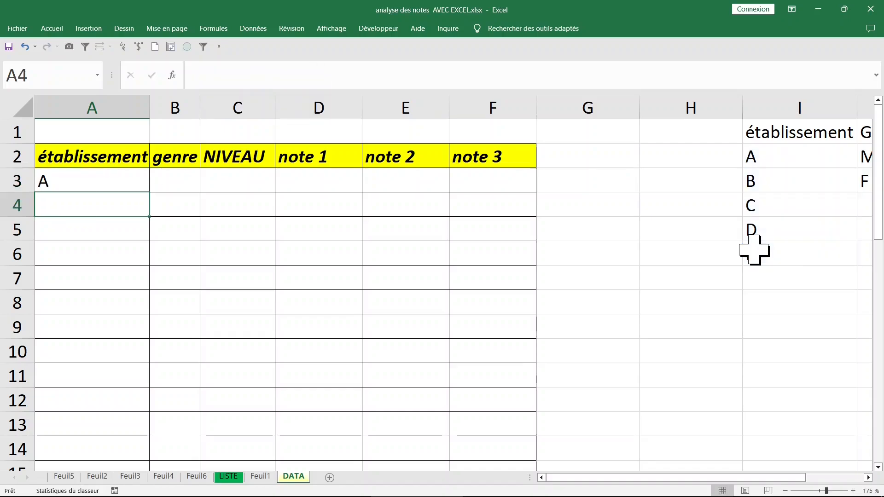
Try filling the relative-reference INDEX formula from A3 down to A9, and clear the copies in A4:A9.
left_click(798, 152)
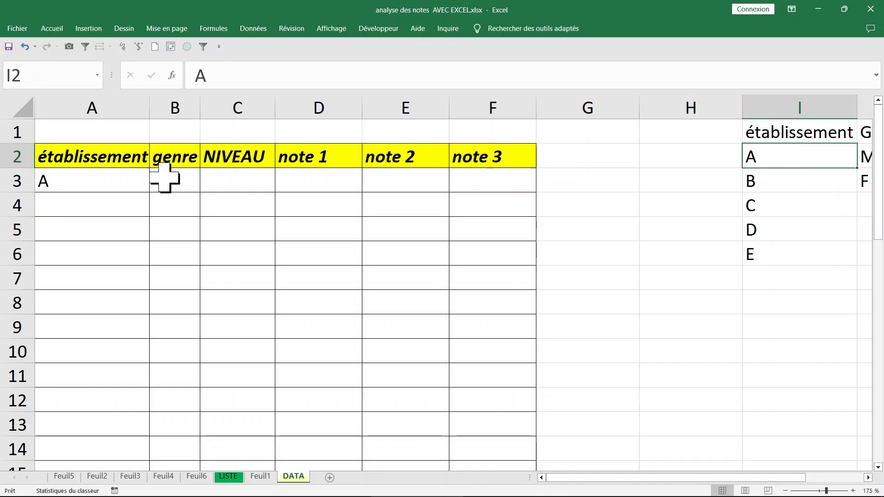
left_click(118, 179)
left_click_drag(152, 195, 145, 331)
left_click(123, 231)
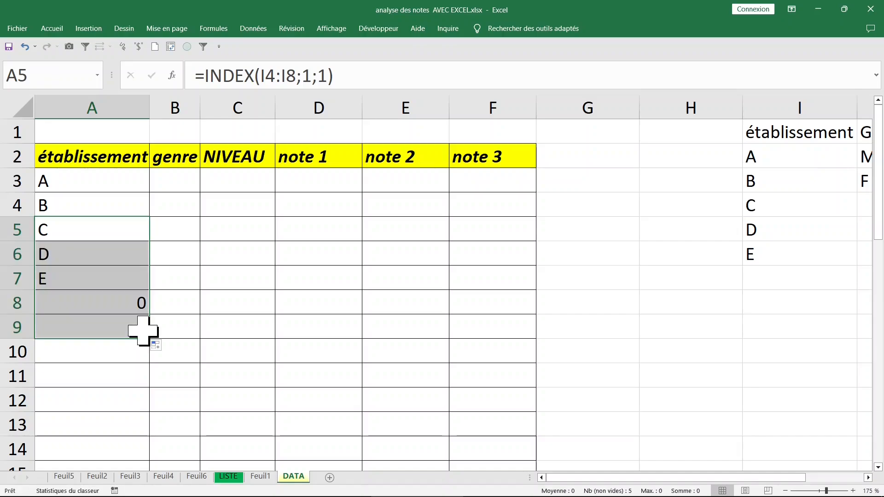
left_click_drag(119, 302, 111, 322)
left_click_drag(95, 211, 97, 331)
key("Delete")
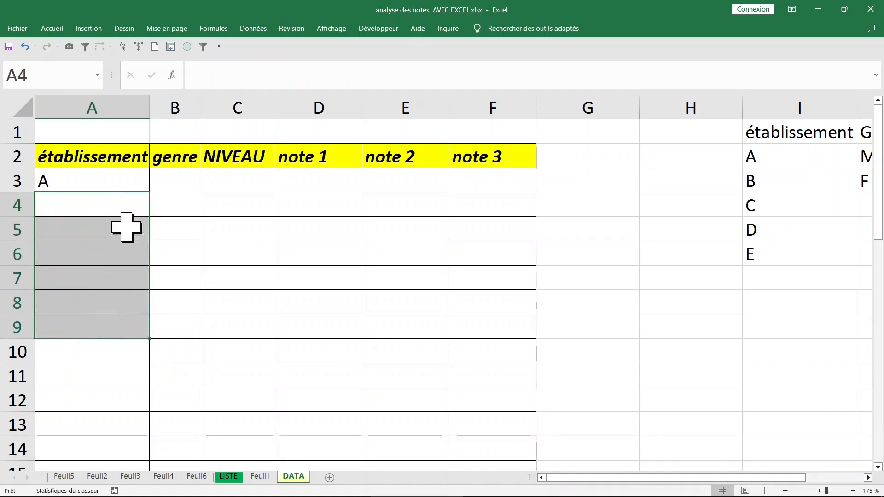
Make the INDEX range in A3 absolute as $I$2:$I$6.
left_click(108, 183)
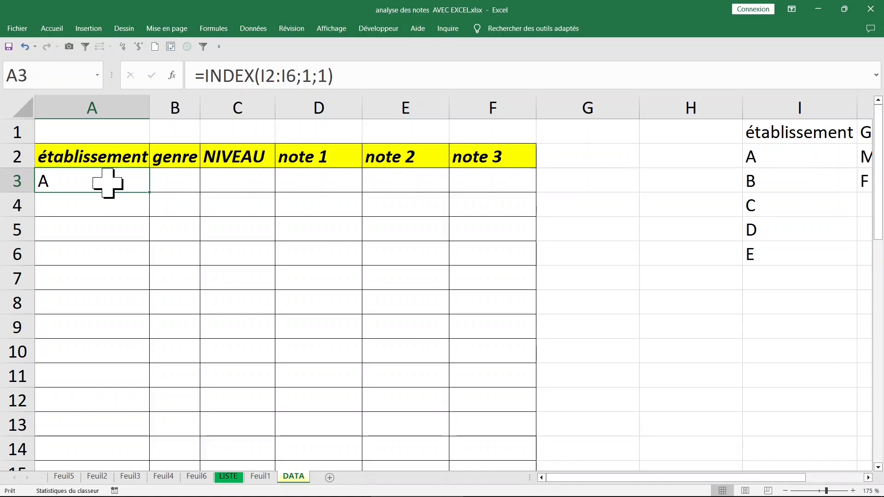
double_click(108, 183)
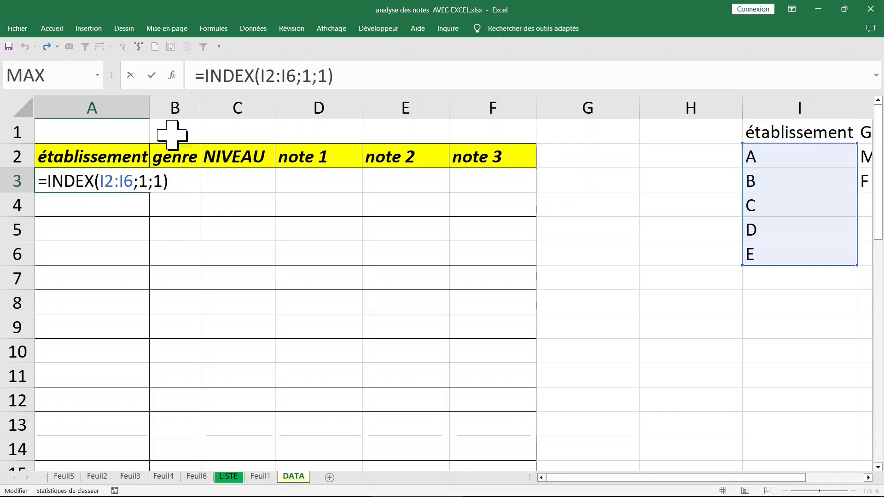
left_click(282, 75)
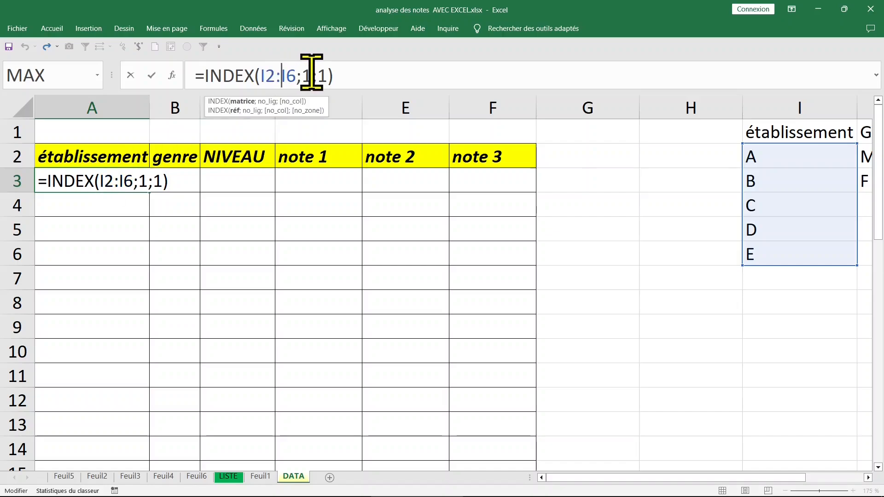
key("F4")
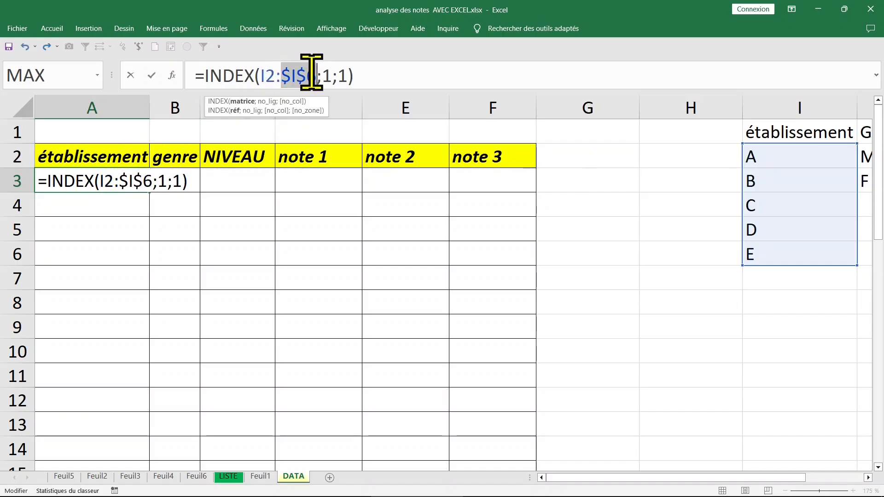
left_click(266, 74)
key("F4")
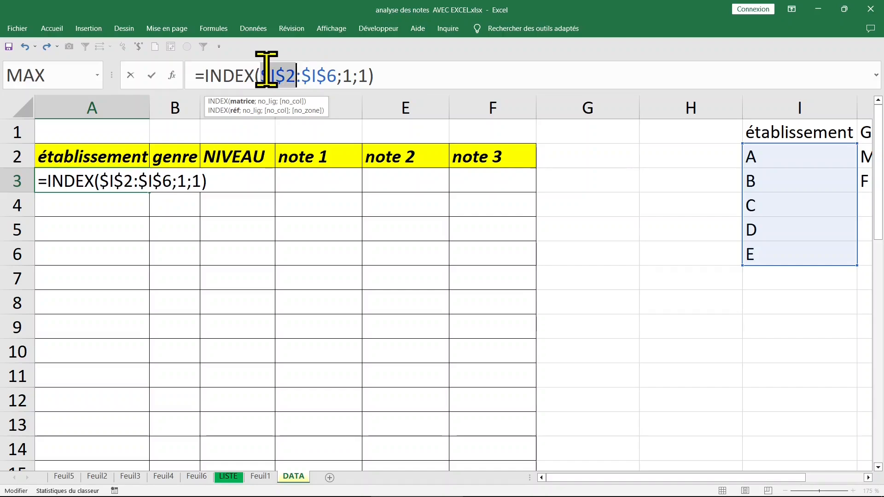
key("Return")
Try filling the absolute-reference formula from A3 down to A6, and clear the copies below A3.
left_click(119, 184)
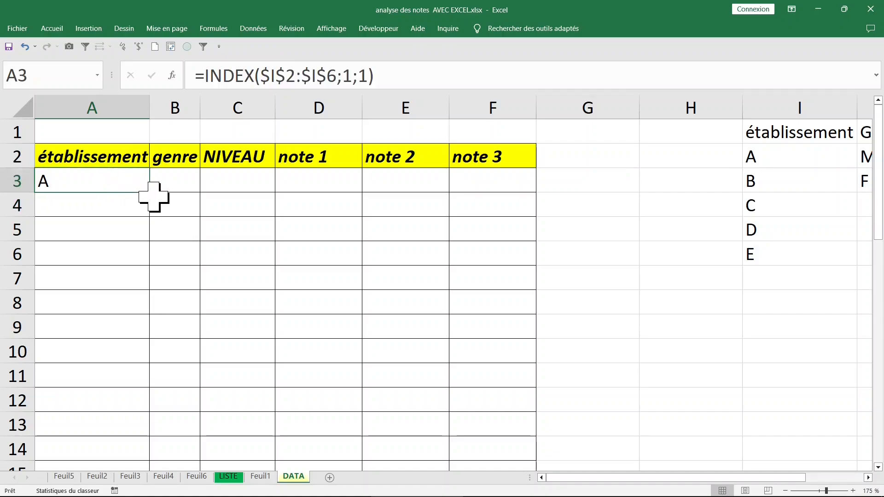
left_click_drag(152, 193, 139, 274)
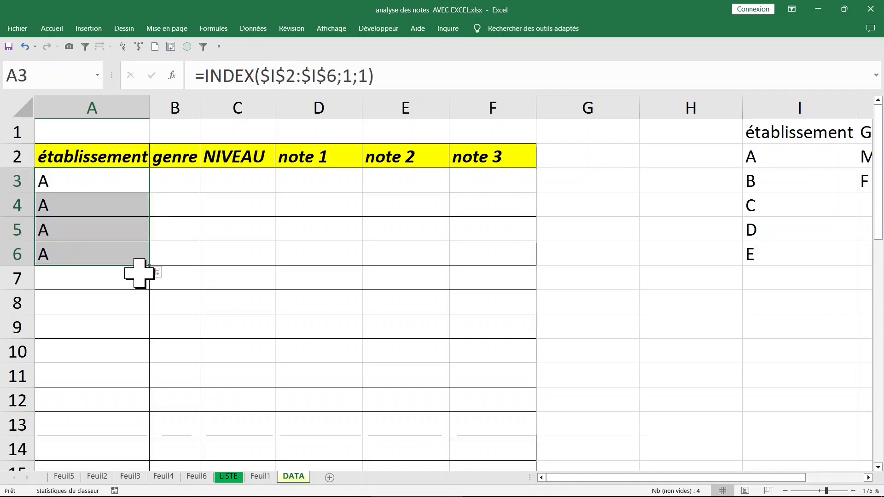
left_click(789, 184)
left_click(783, 229)
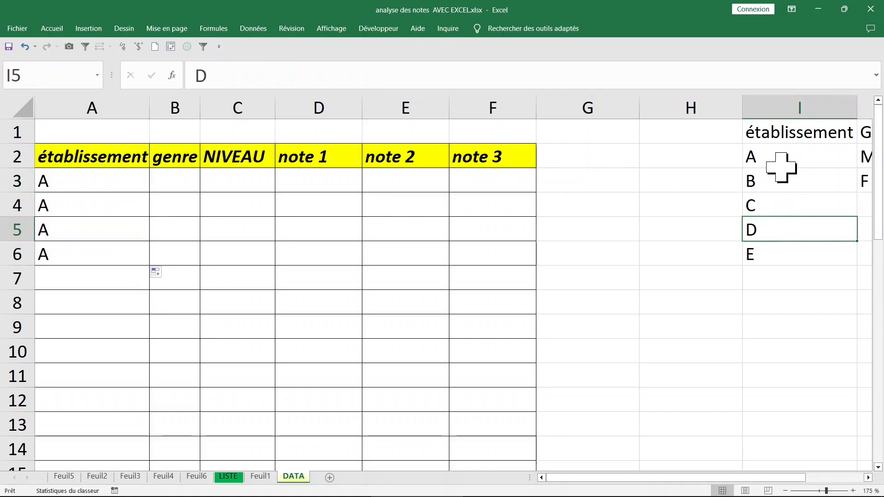
left_click(781, 164)
left_click(85, 183)
left_click_drag(87, 212, 80, 268)
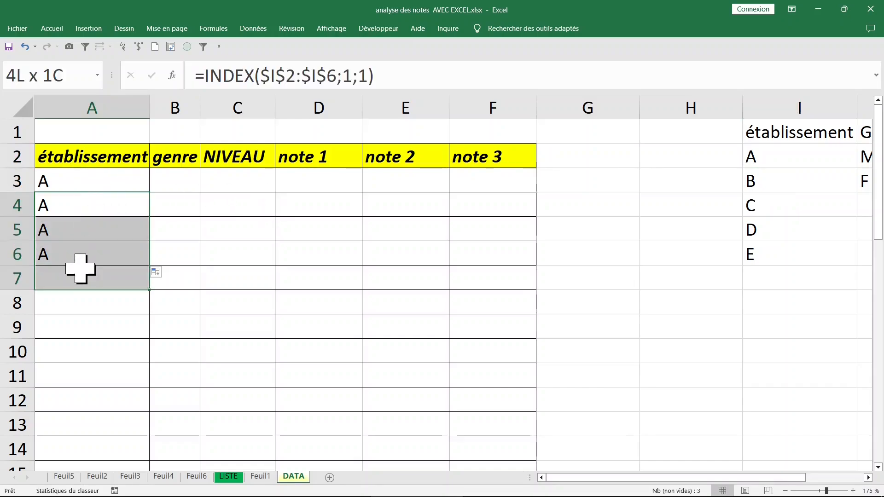
key("Delete")
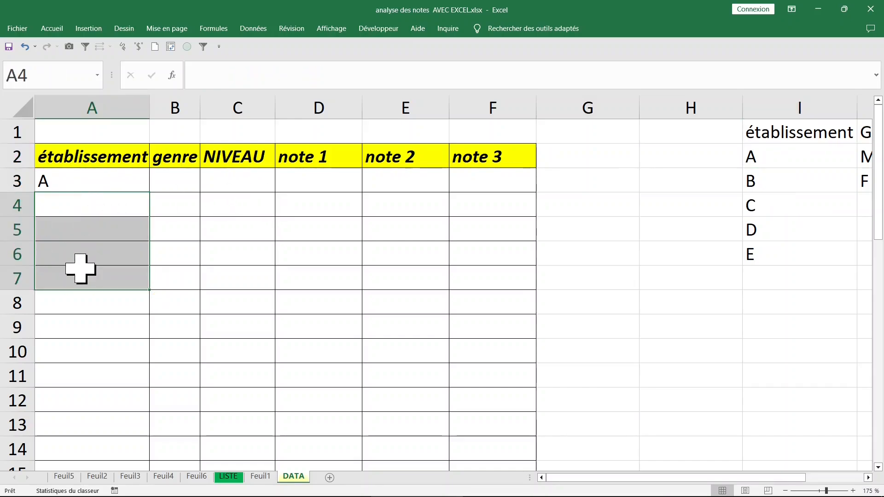
Replace the row argument of the INDEX formula in A3 with ALEA.ENTRE.BORNES(1;5).
left_click(97, 181)
left_click(346, 74)
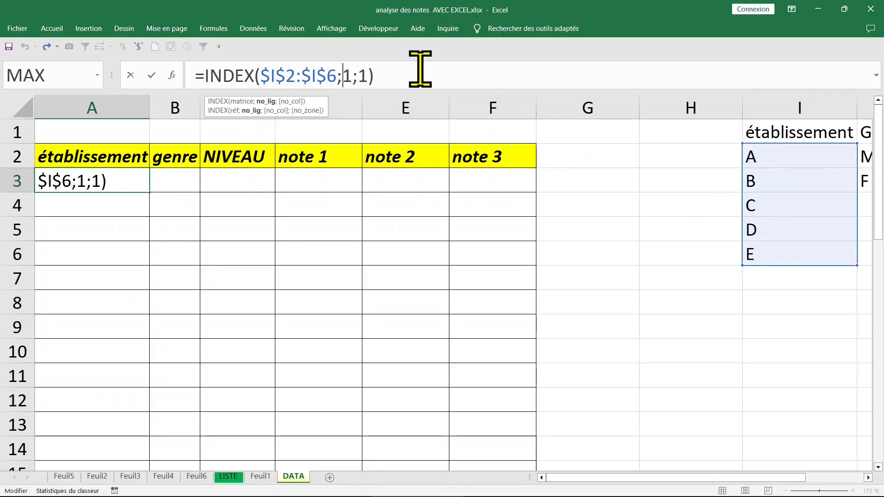
key("Delete")
type("a")
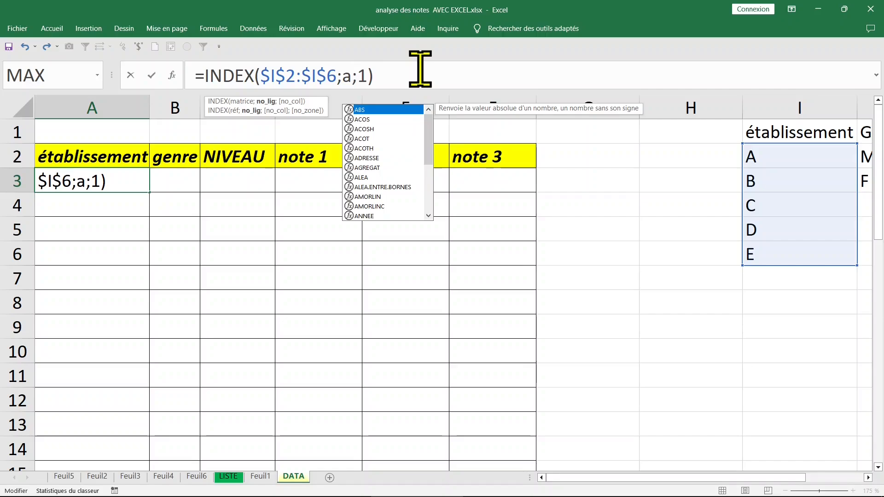
type("lea")
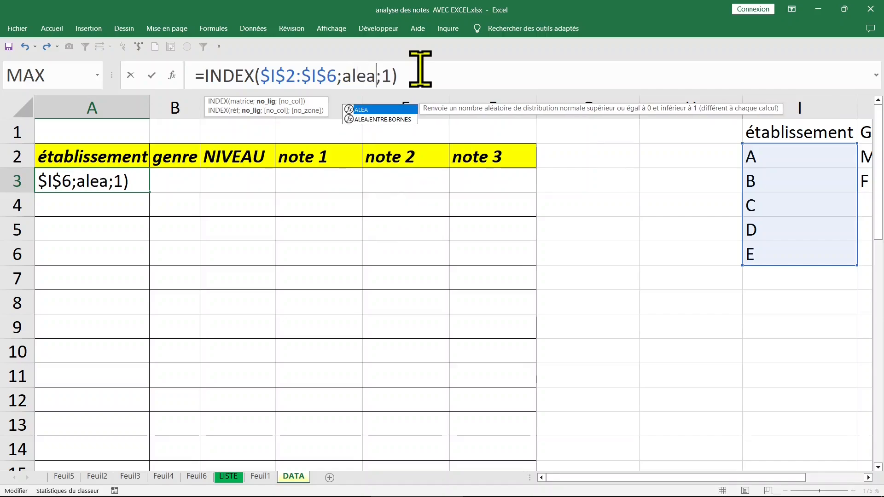
key("Down")
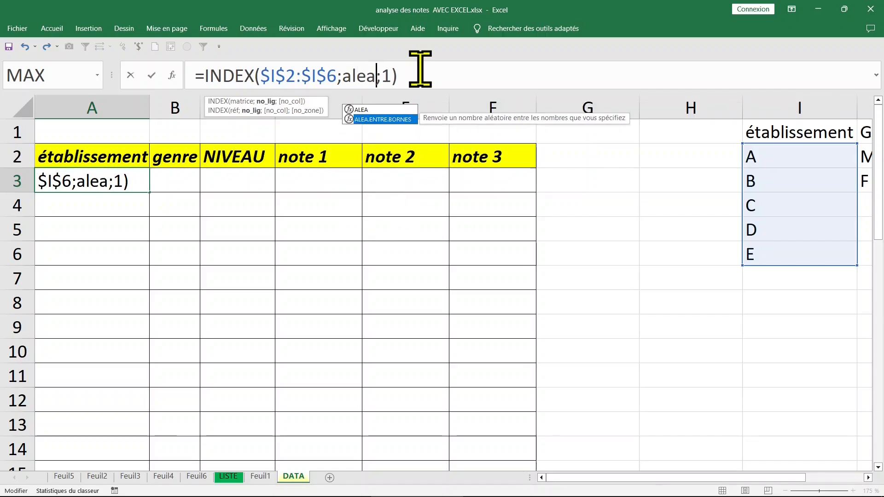
key("Tab")
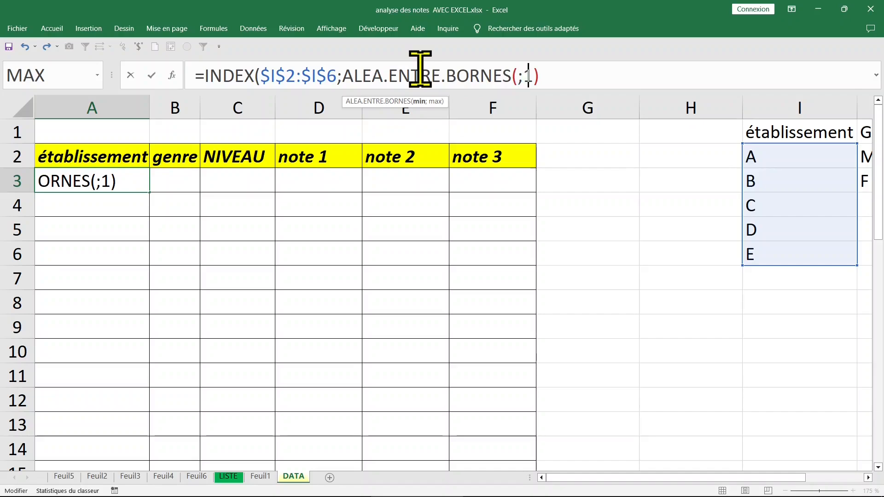
type("1;")
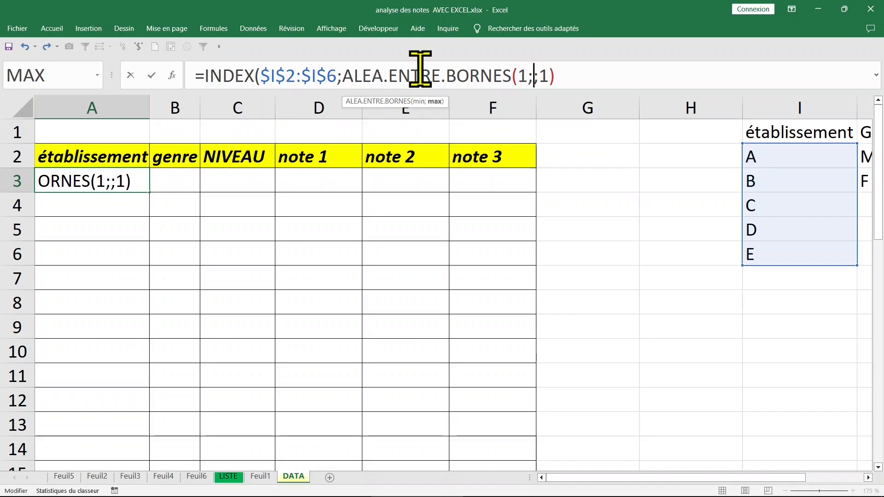
type("5")
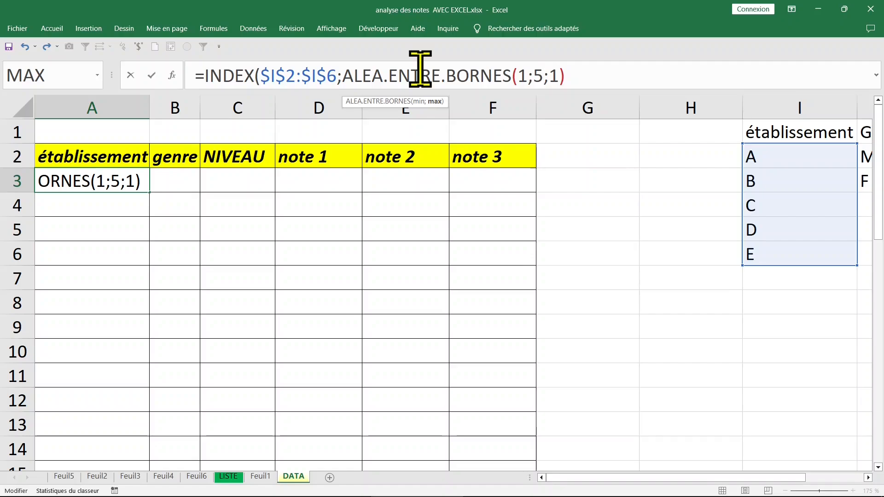
type(")")
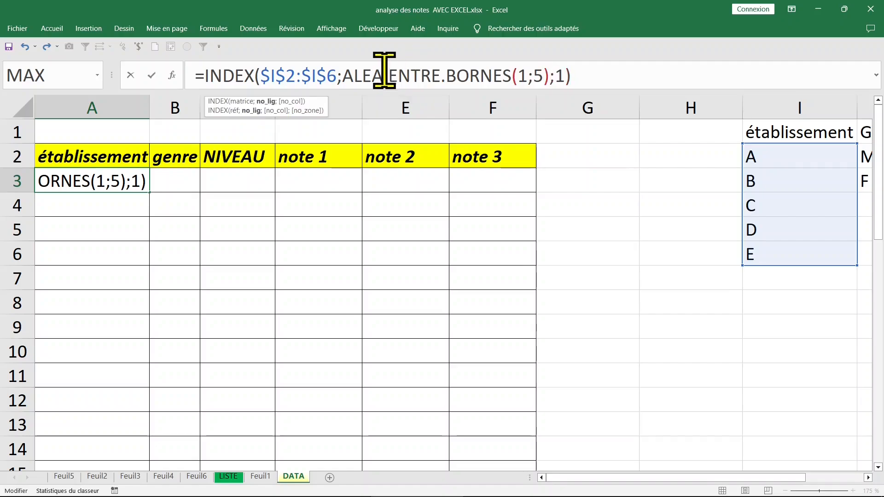
Evaluate the ALEA.ENTRE.BORNES(1;5) part inside A3's formula, and enter the formula with 1 as the row argument.
left_click_drag(343, 70, 549, 72)
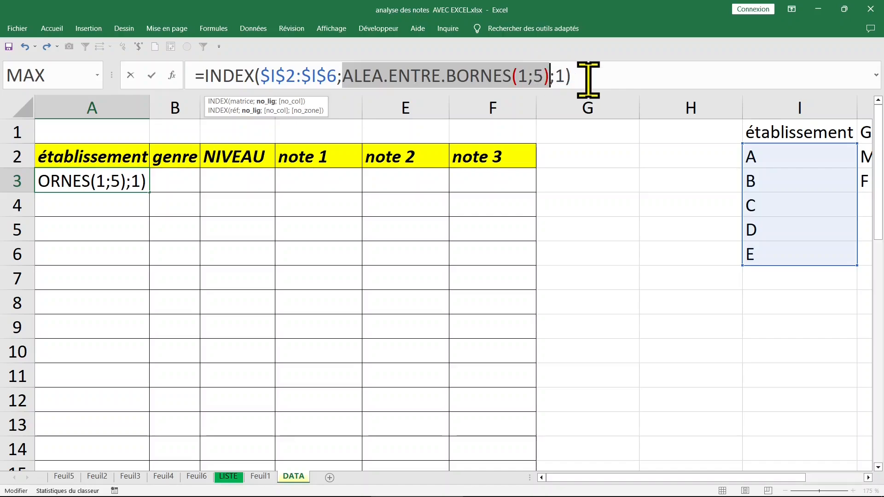
key("F9")
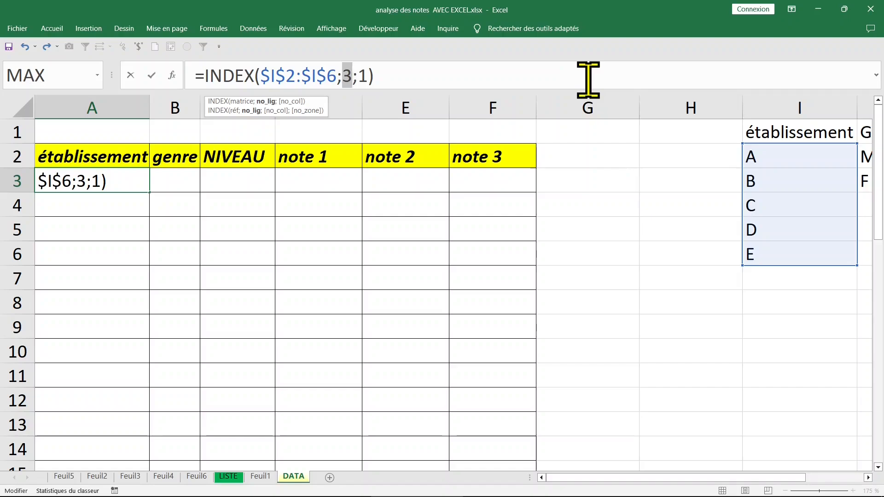
type("1")
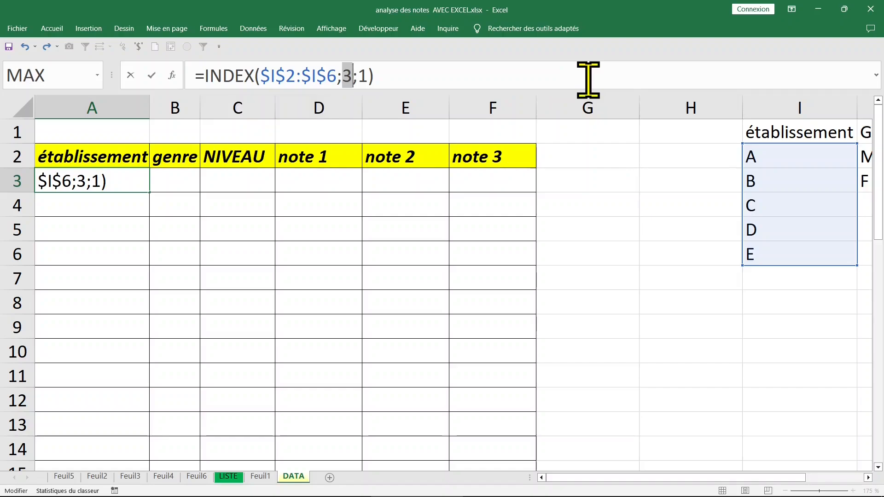
key("ctrl+Return")
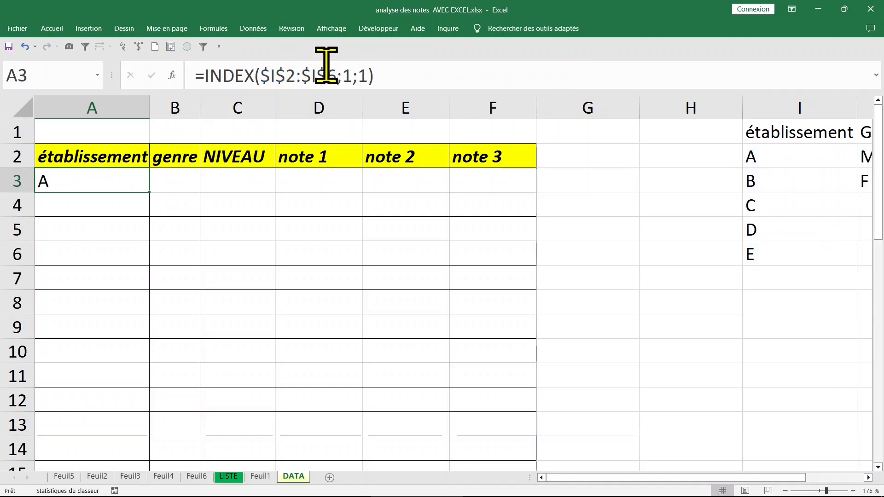
Change A3's formula to =INDEX($I$2:$I$6;ALEA.ENTRE.BORNES(1;5);1).
left_click(352, 75)
key("BackSpace")
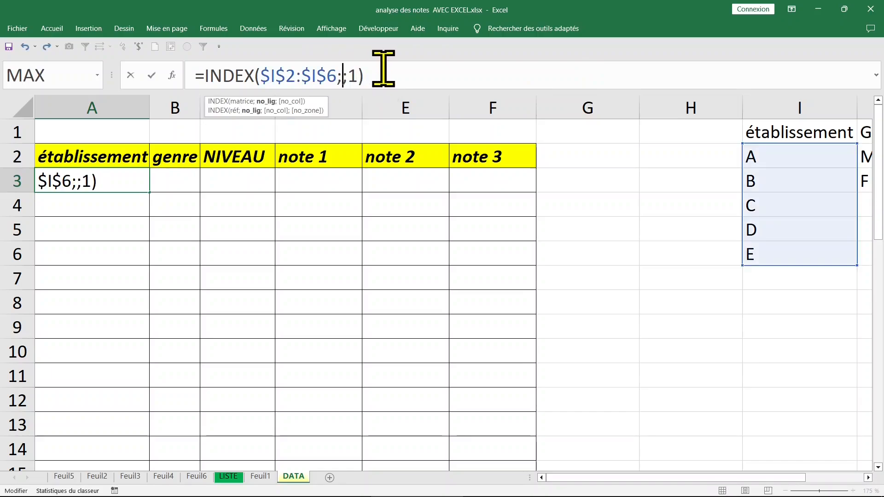
type("ale")
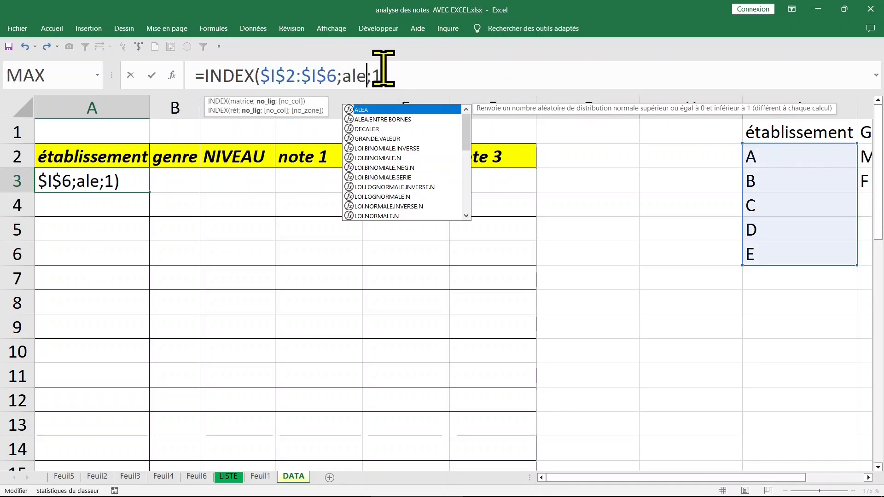
key("Down")
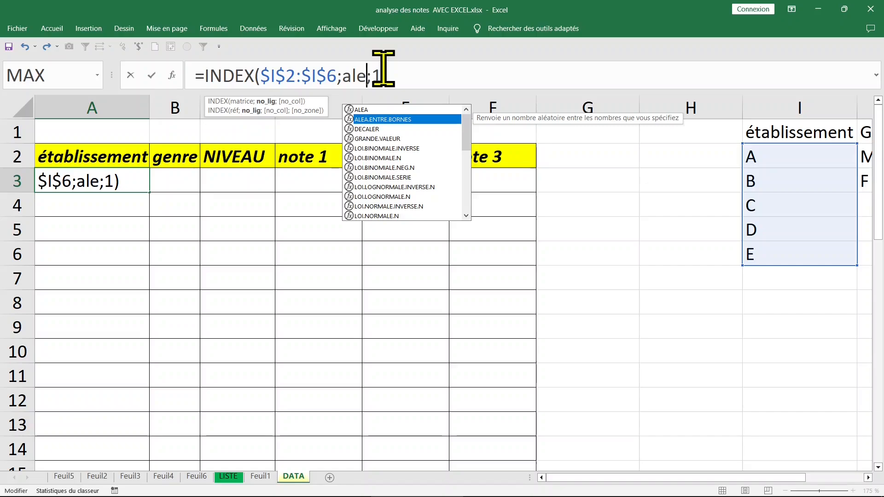
key("Tab")
type("1;5")
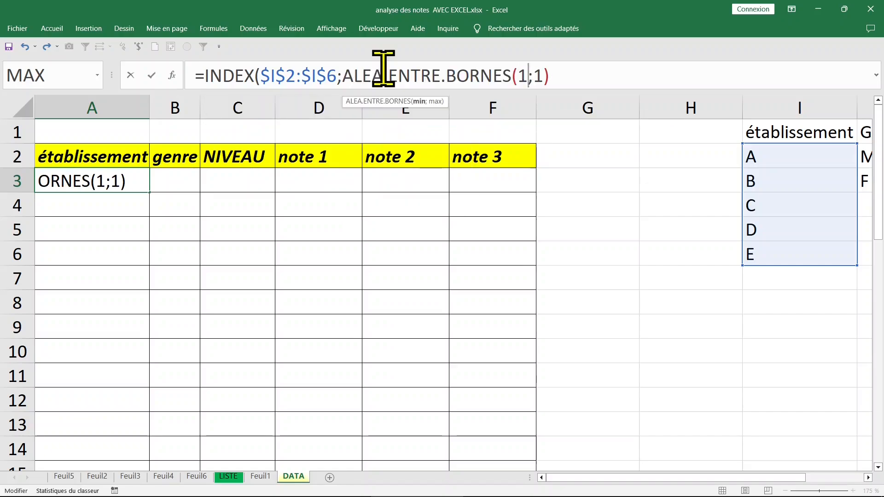
type(");")
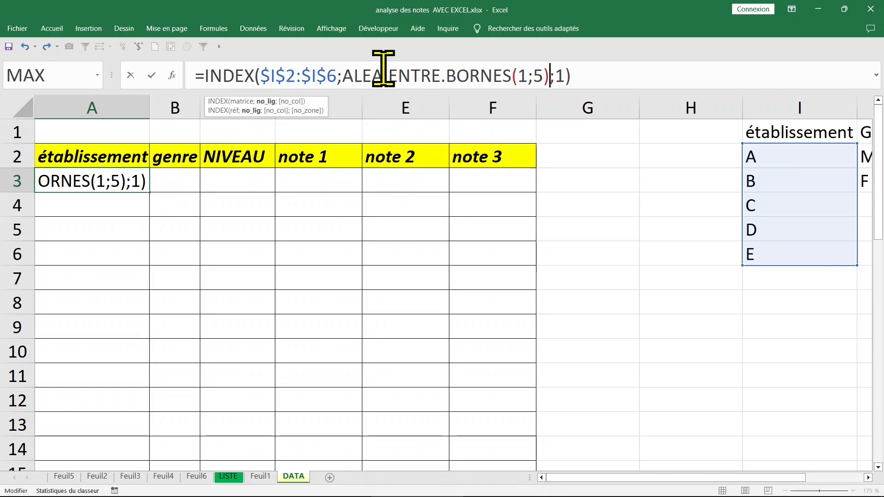
left_click(597, 69)
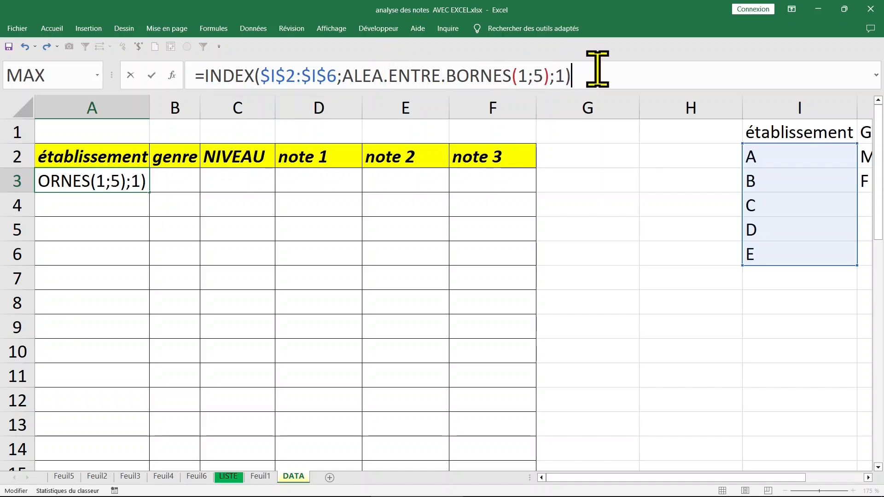
key("Return")
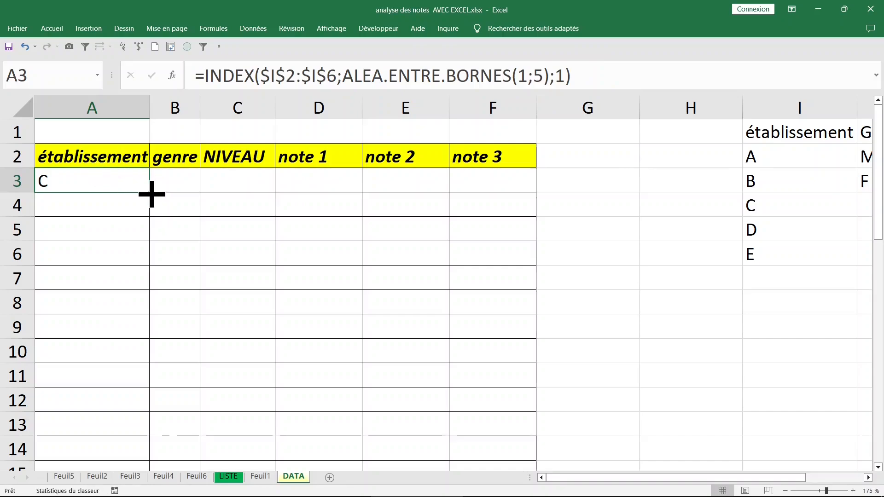
Fill the random établissement formula from A3 down to A9.
left_click_drag(151, 194, 142, 271)
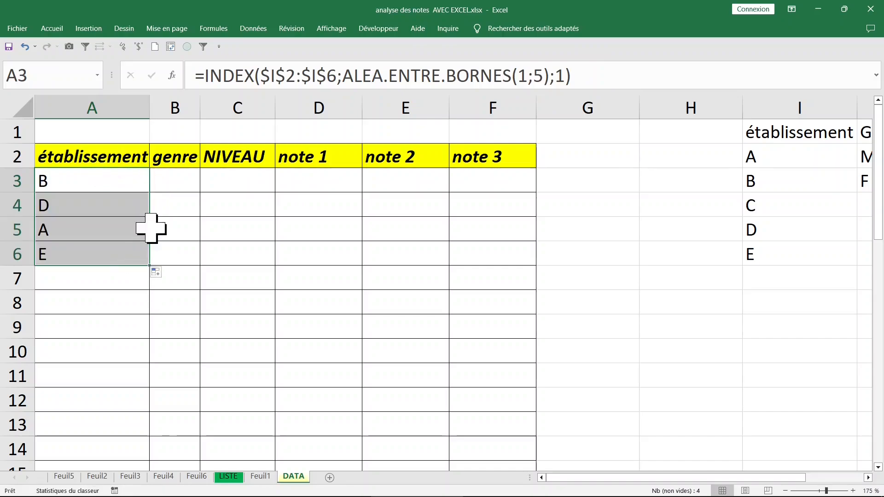
left_click(116, 204)
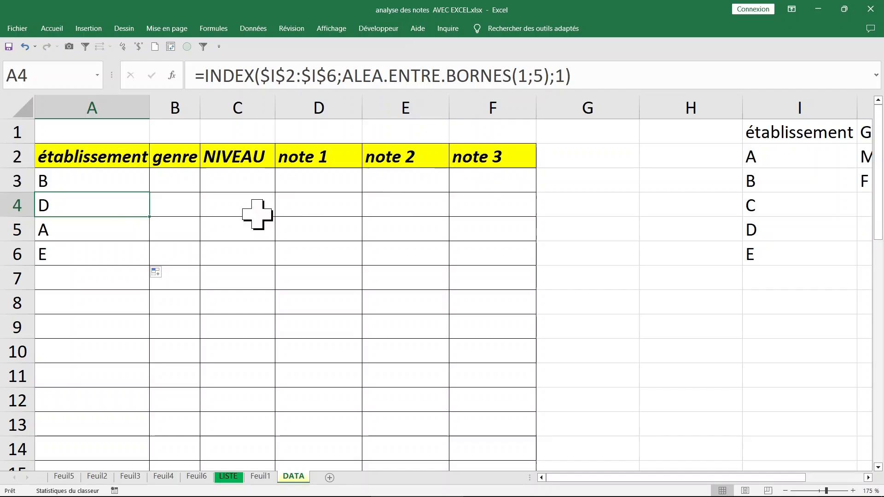
left_click(802, 180)
left_click(796, 155)
left_click(794, 199)
left_click(786, 156)
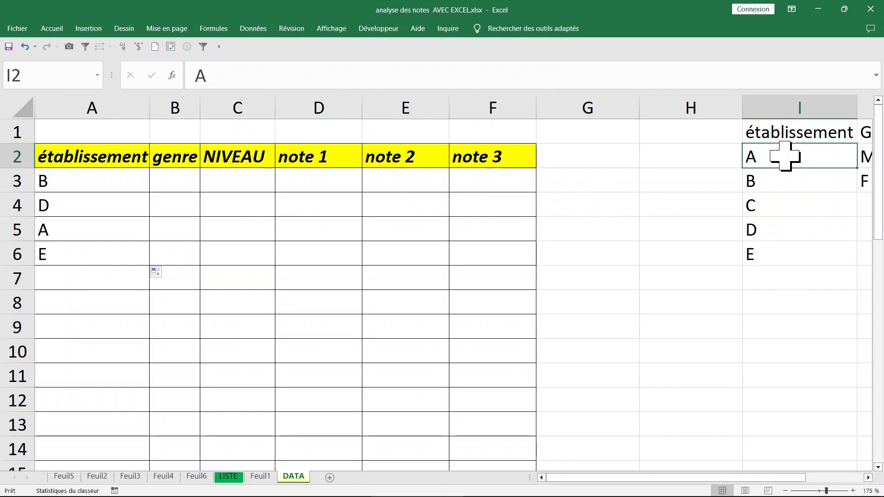
left_click_drag(785, 156, 784, 235)
left_click(99, 208)
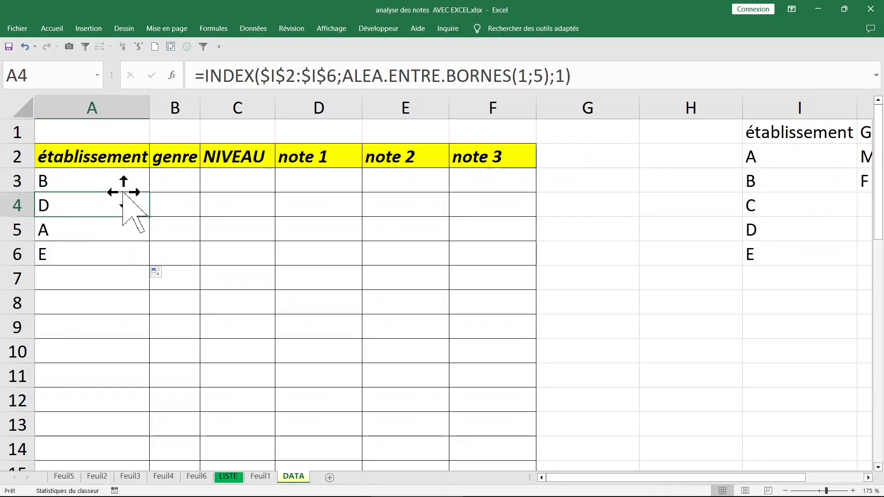
left_click_drag(150, 217, 143, 336)
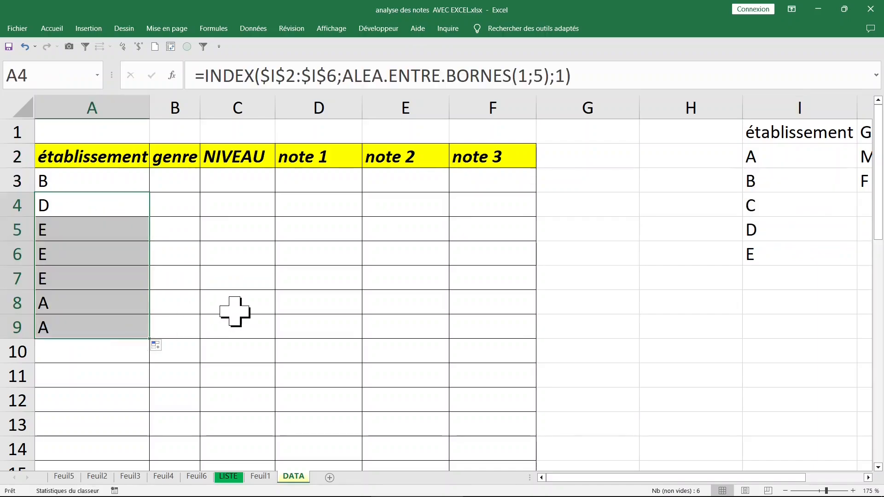
left_click(82, 204)
left_click_drag(86, 180, 83, 326)
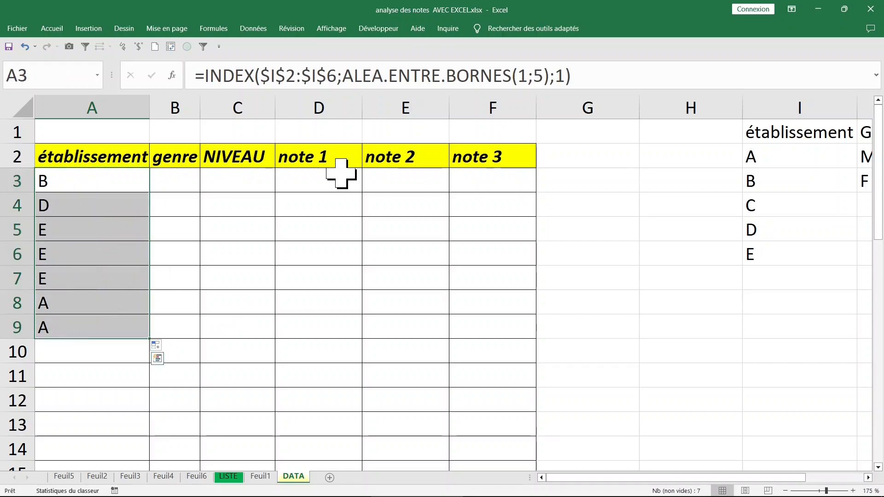
left_click(798, 106)
left_click(792, 156)
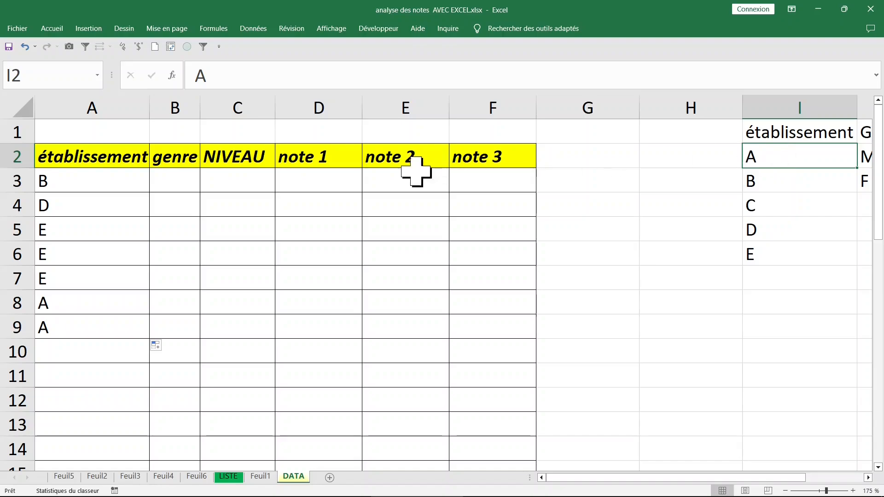
Narrow the empty column H to bring the GENRE list in column J into view, and select J2:J3.
left_click(692, 105)
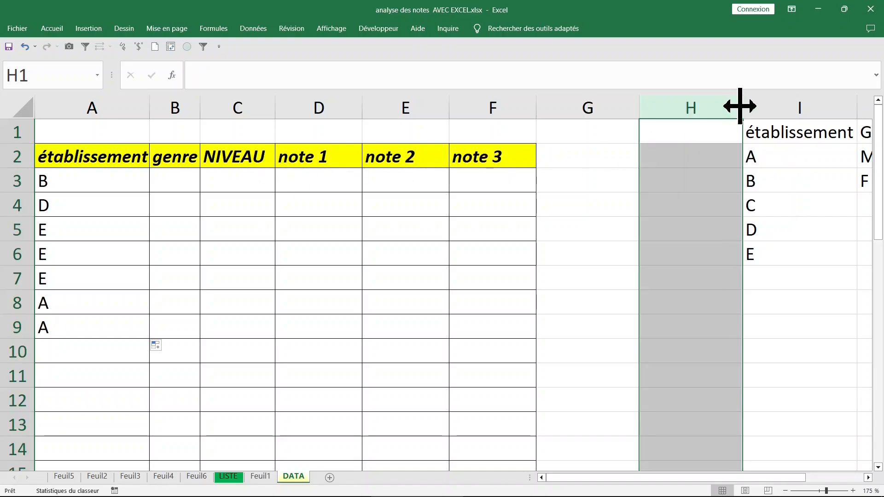
left_click_drag(742, 108, 709, 108)
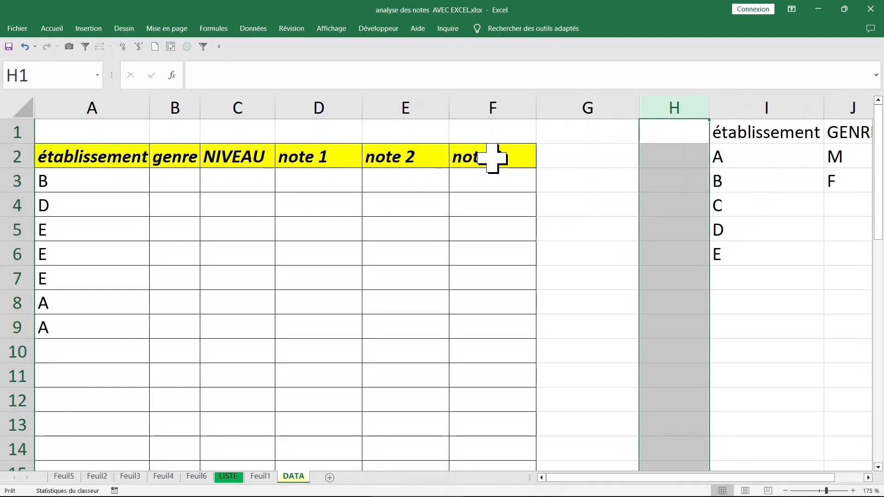
left_click(847, 162)
left_click_drag(846, 162, 844, 181)
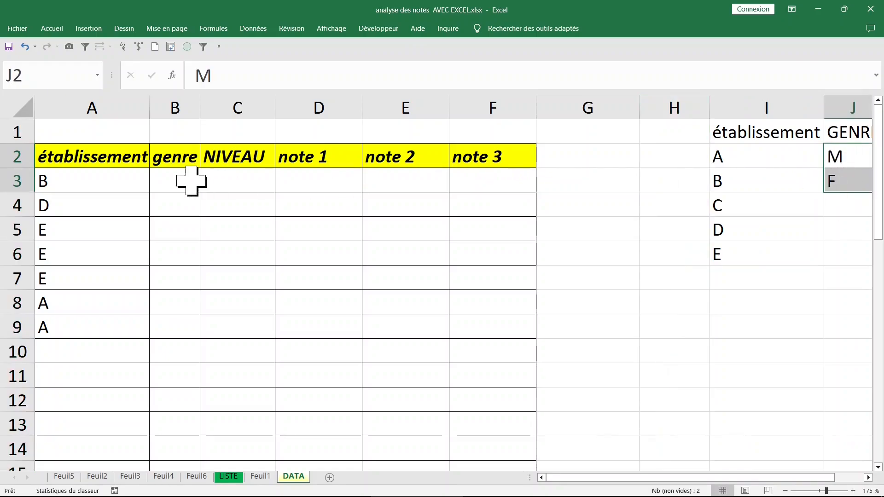
Enter =INDEX($J$2:$J$3;ALEA.ENTRE.BORNES(1;2)) in B3, accepting the correction for the closing parenthesis.
left_click(172, 179)
type("=in")
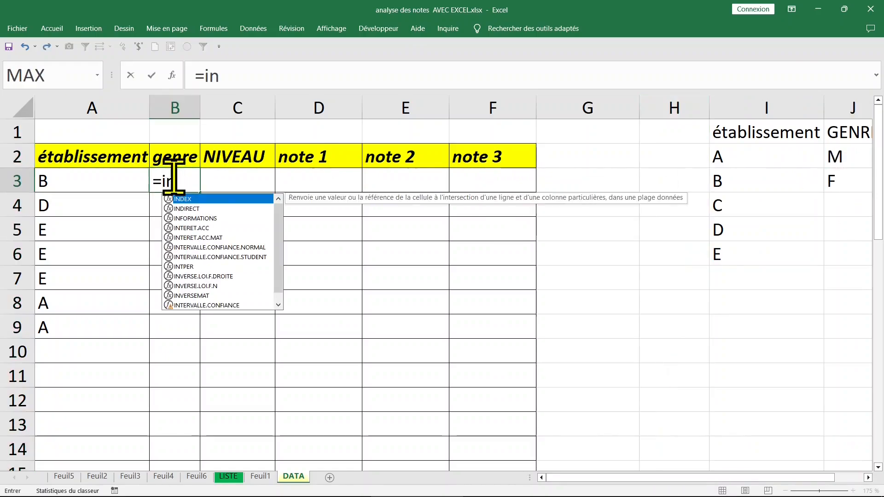
key("Tab")
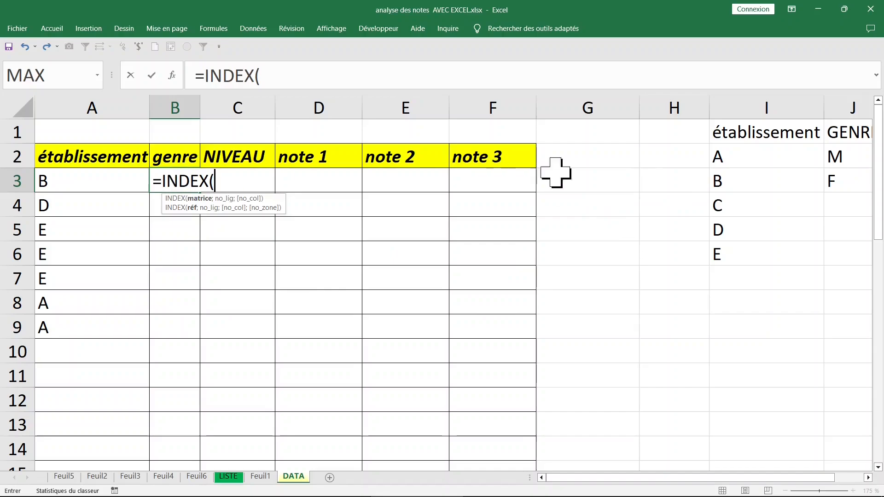
left_click_drag(849, 161, 851, 177)
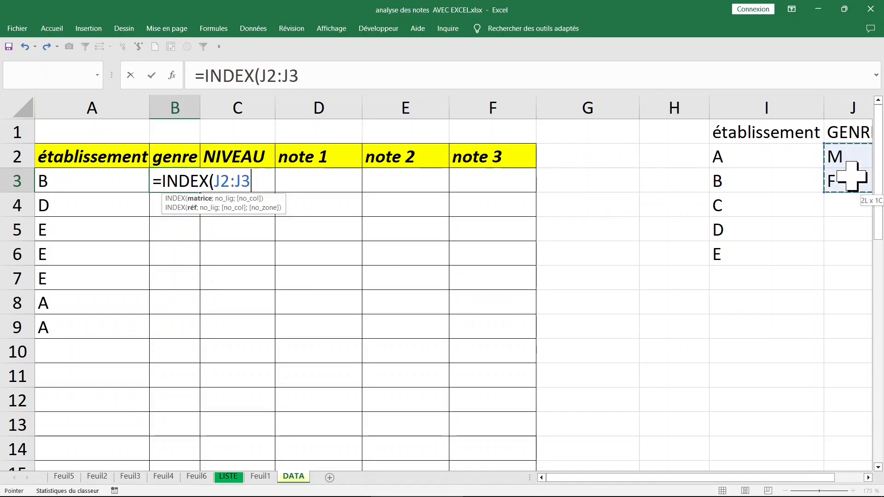
key("F4")
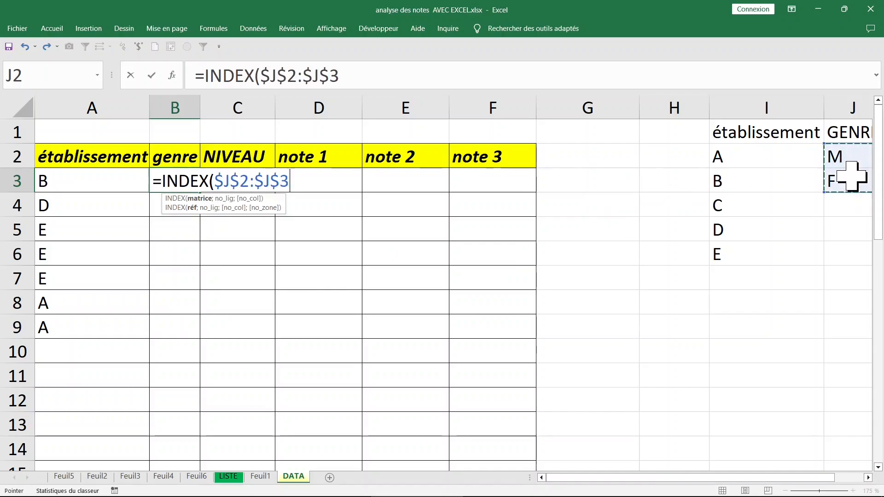
type(";")
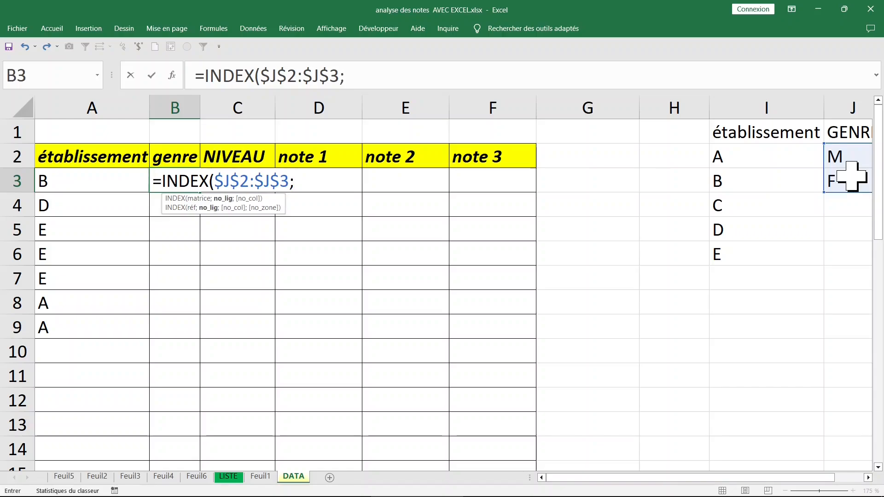
type("alea")
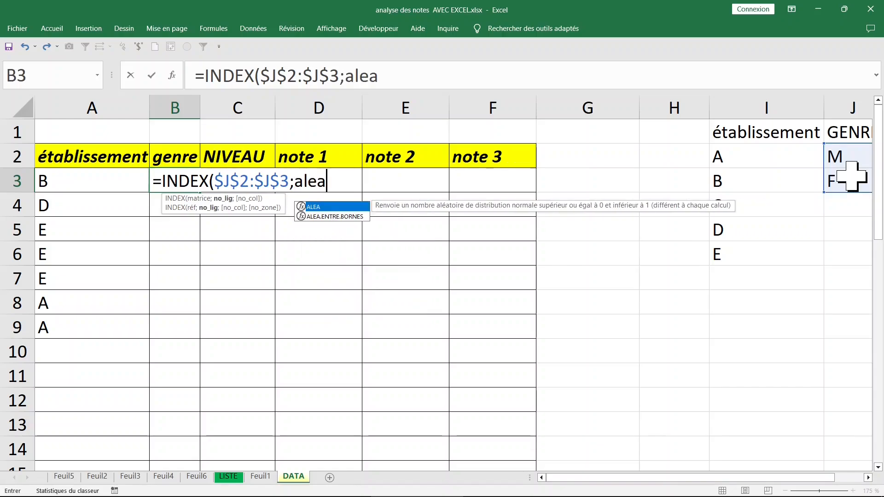
key("Down")
key("Tab")
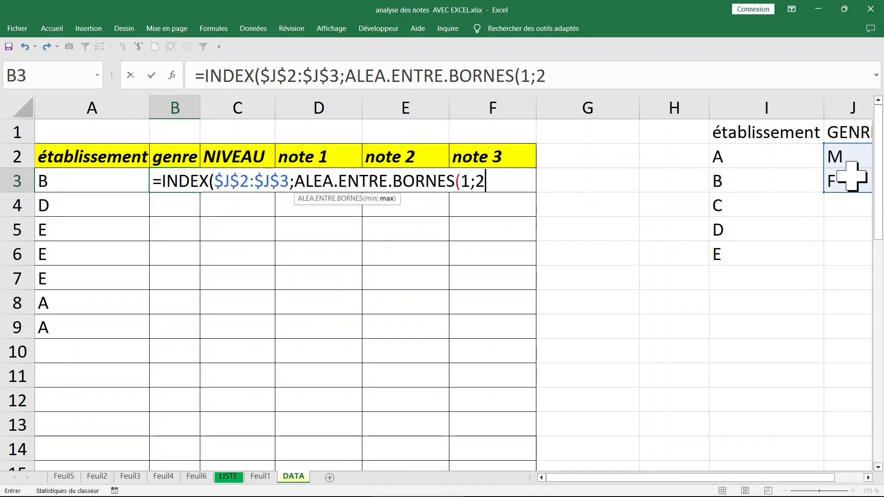
type("1;2)")
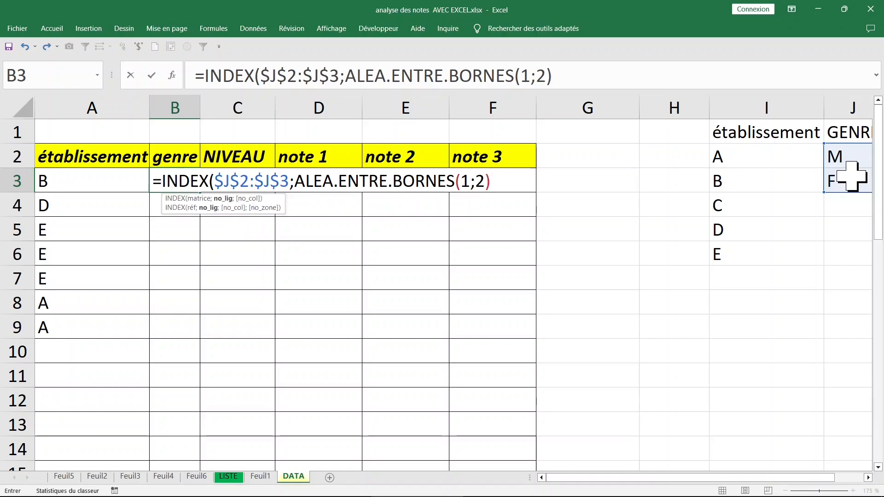
key("Return")
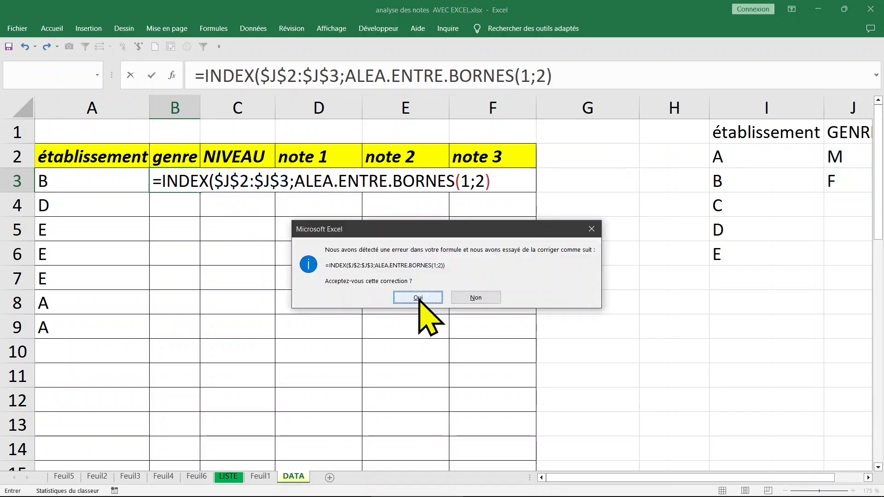
left_click(418, 298)
Fill the random genre formula from B3 down to B9.
left_click(183, 185)
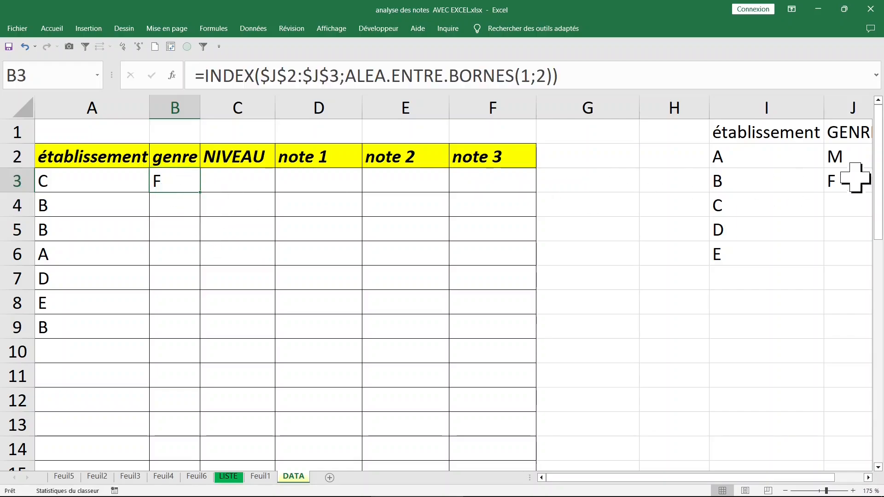
left_click(848, 156)
left_click(838, 108)
left_click(196, 189)
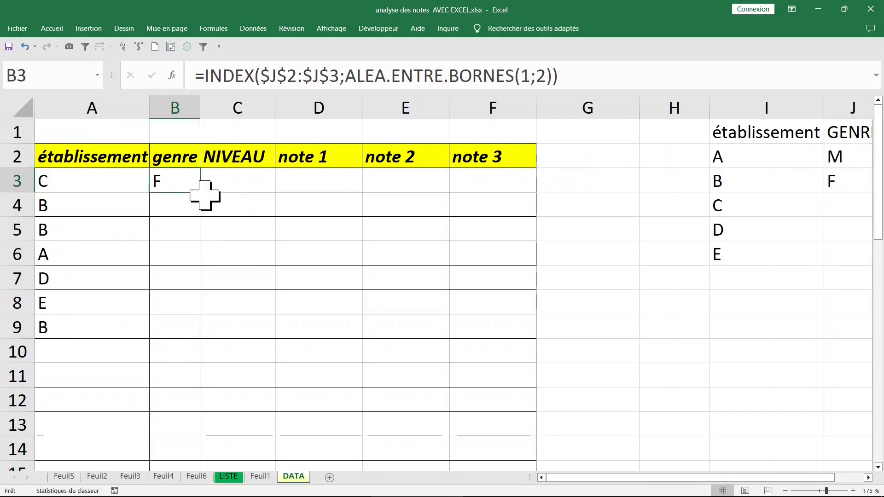
left_click_drag(205, 192, 199, 334)
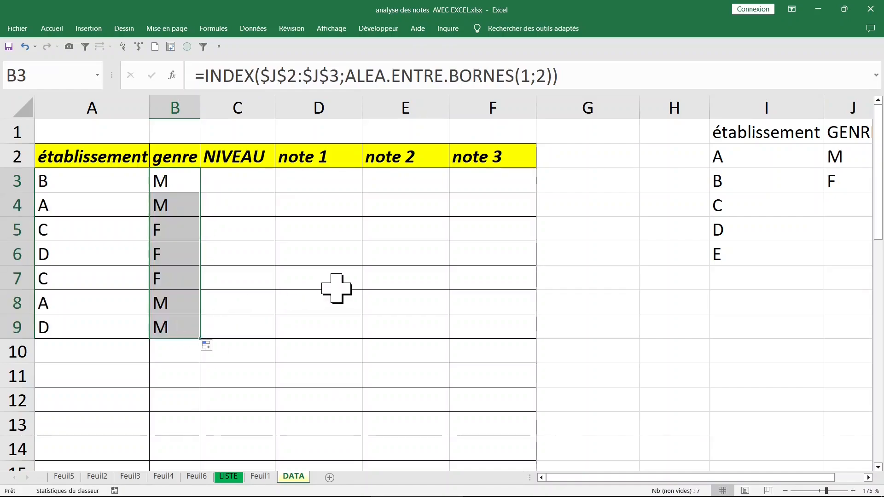
Narrow columns D to G to bring the NIVEAU list in column K into view, and go through its cells K2 to K4.
left_click(243, 181)
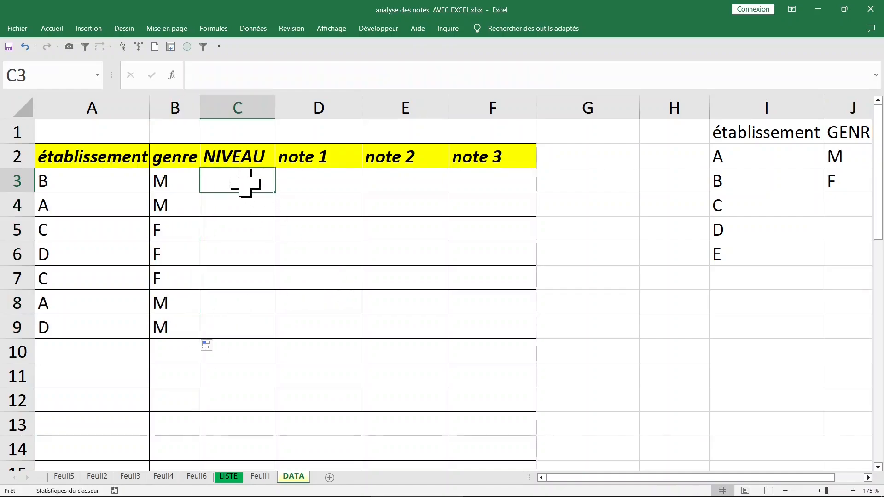
left_click(619, 153)
left_click_drag(638, 108, 347, 108)
left_click(509, 103)
left_click_drag(341, 108, 340, 109)
left_click(777, 159)
left_click(778, 181)
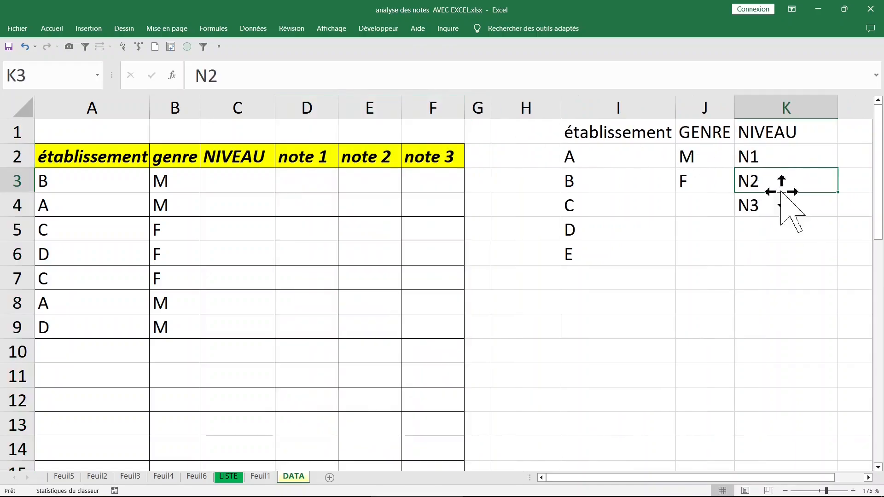
left_click(782, 205)
Enter =INDEX($K$2:$K$4;ALEA.ENTRE.BORNES(1;3)) in C3 to draw a random NIVEAU value.
left_click(235, 181)
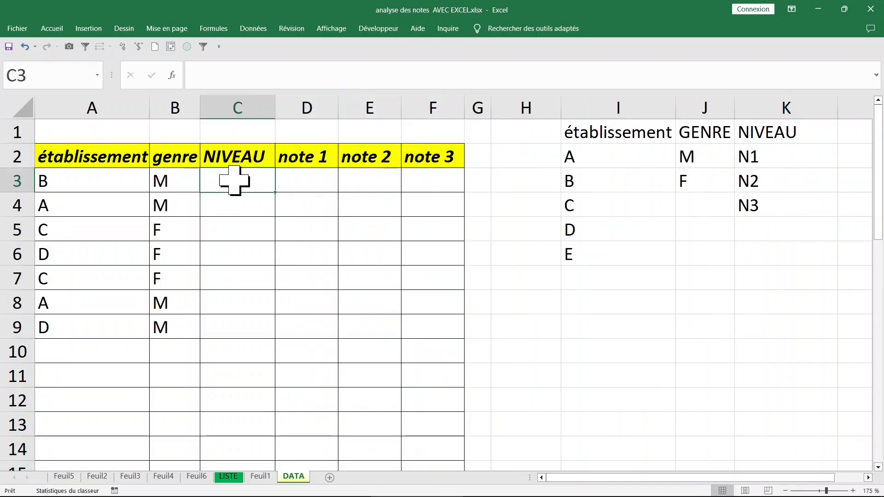
type("=ind")
key("Tab")
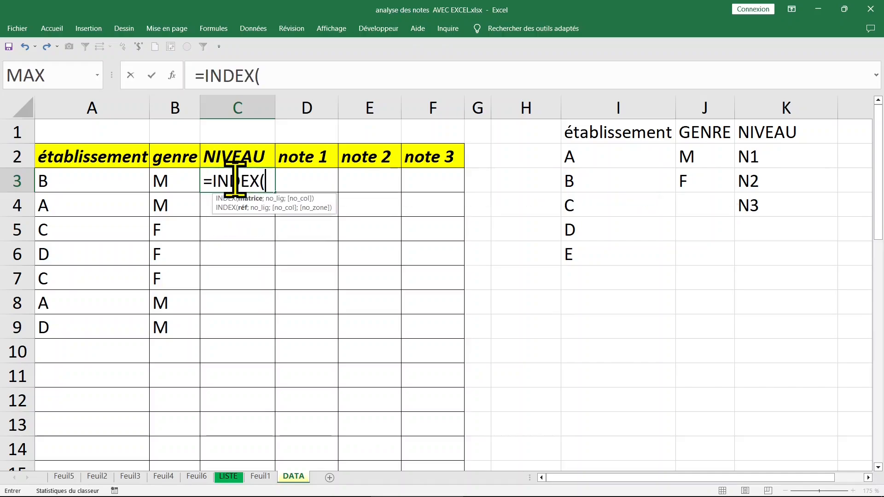
left_click_drag(785, 159, 777, 201)
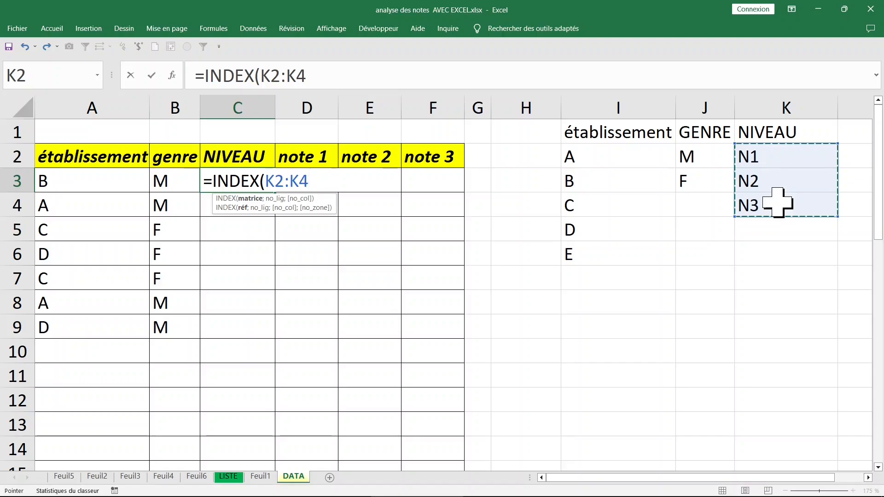
key("F4")
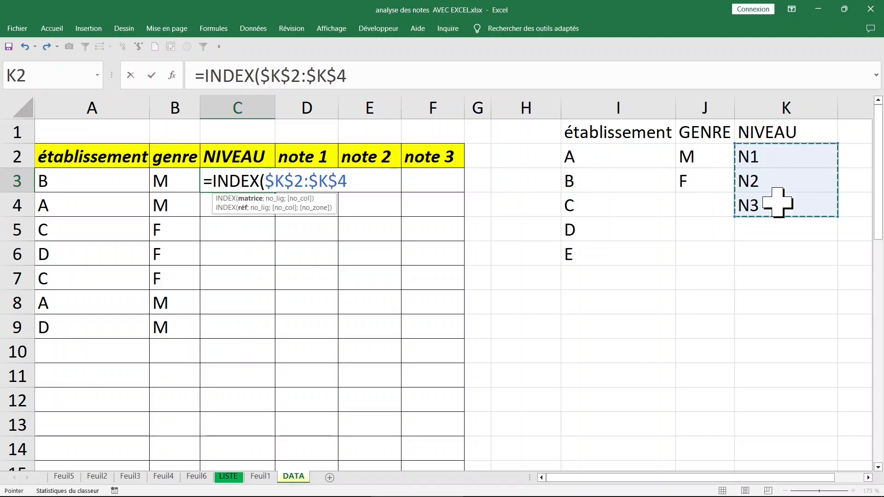
type(";")
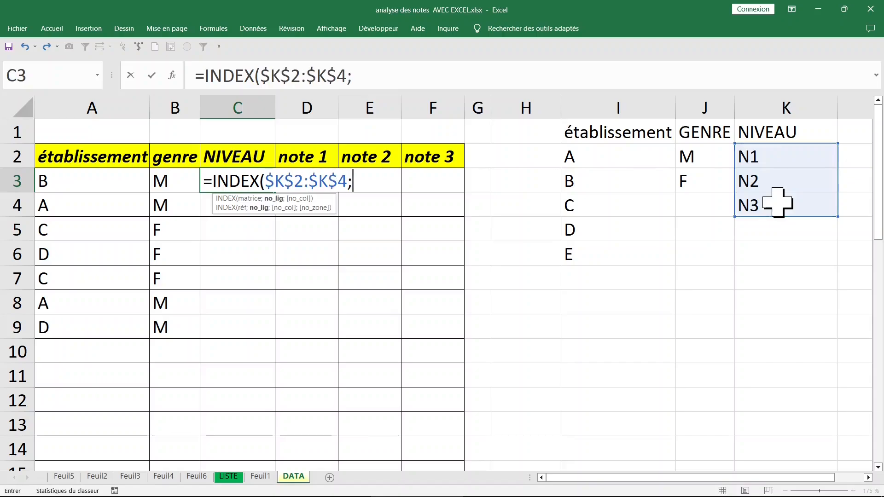
type("alea")
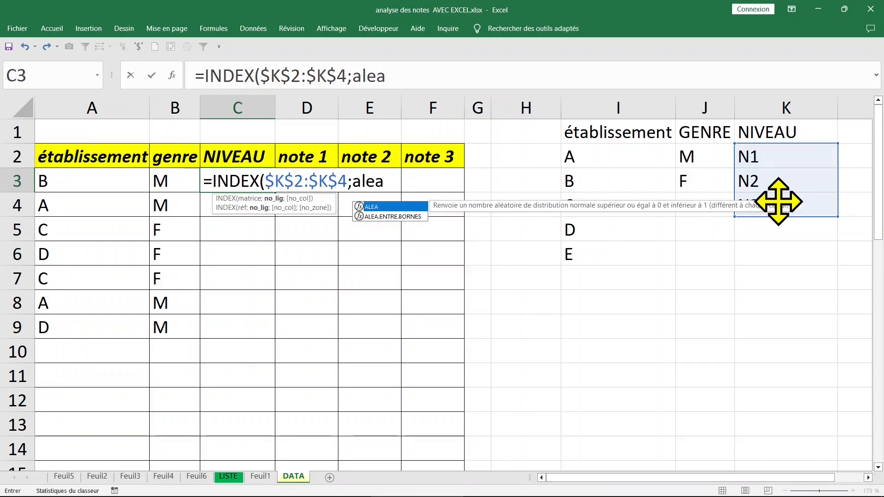
key("Down")
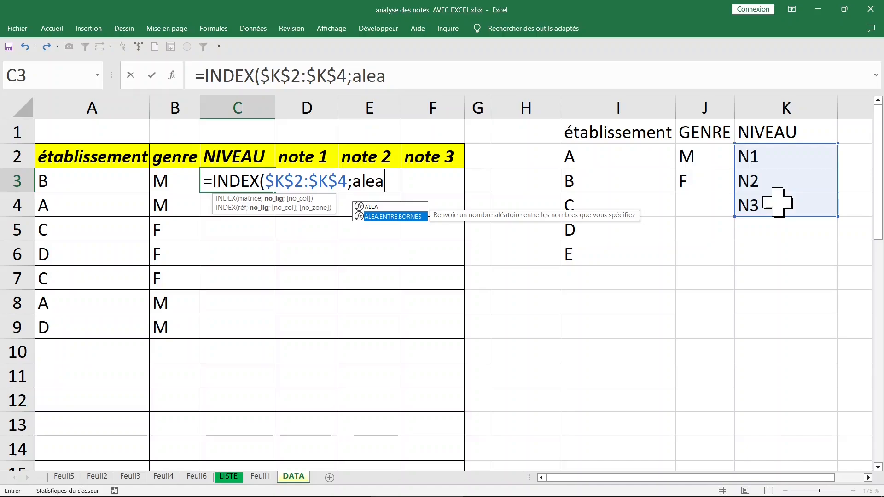
key("Tab")
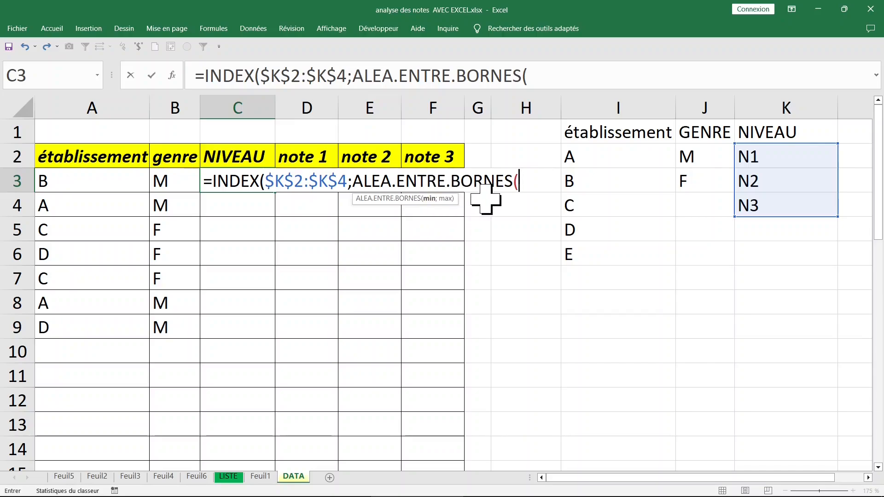
type(";")
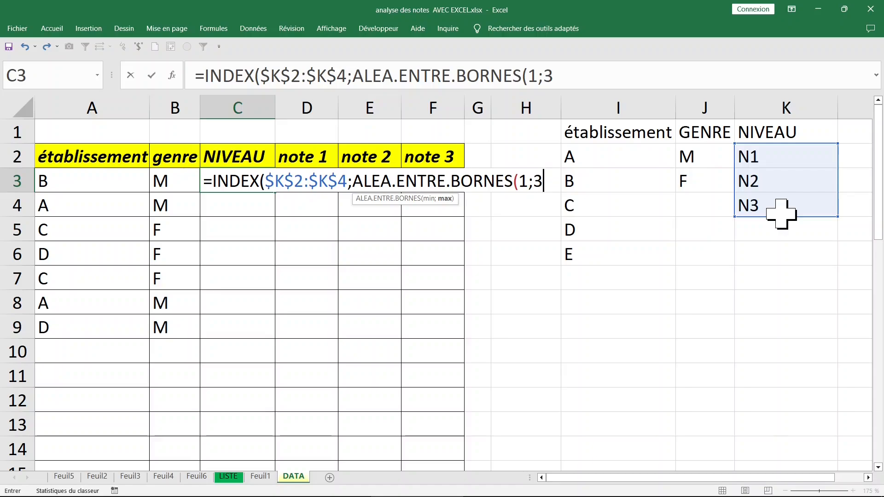
type("3)")
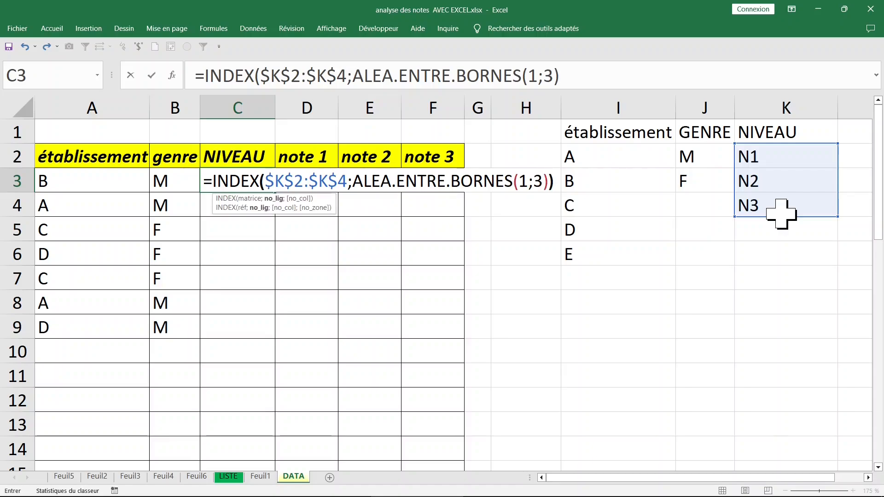
type(")")
key("Return")
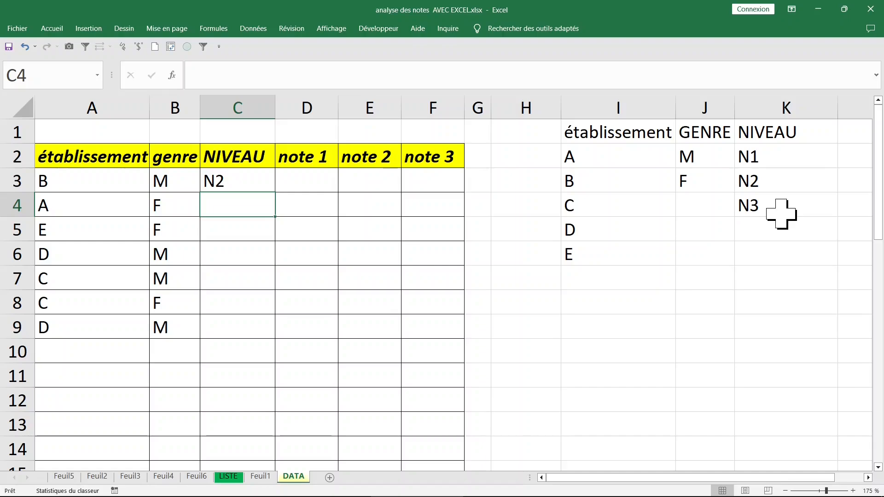
Fill the random NIVEAU formula from C3 down to C9.
left_click(236, 185)
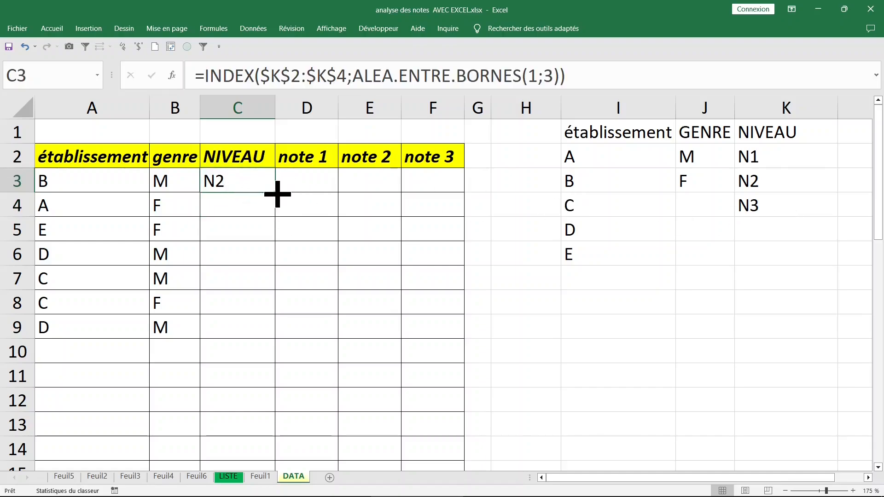
left_click_drag(278, 194, 263, 330)
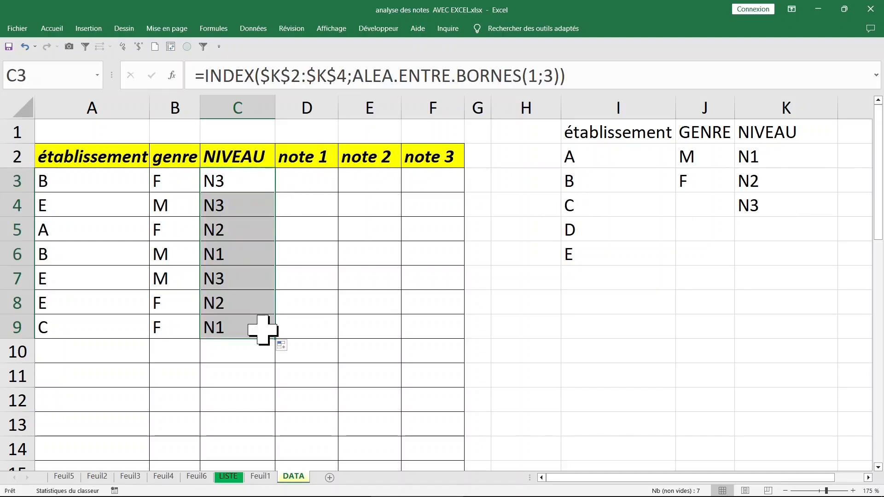
Enter =ALEA.ENTRE.BORNES(0;20) in D3 to generate a random grade for note 1.
left_click(308, 178)
left_click(411, 177)
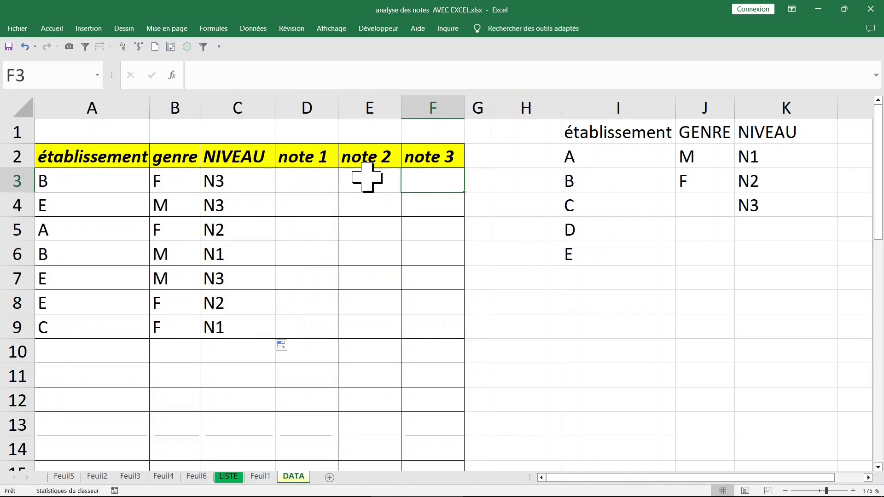
left_click(309, 176)
left_click_drag(308, 177, 419, 315)
left_click(314, 178)
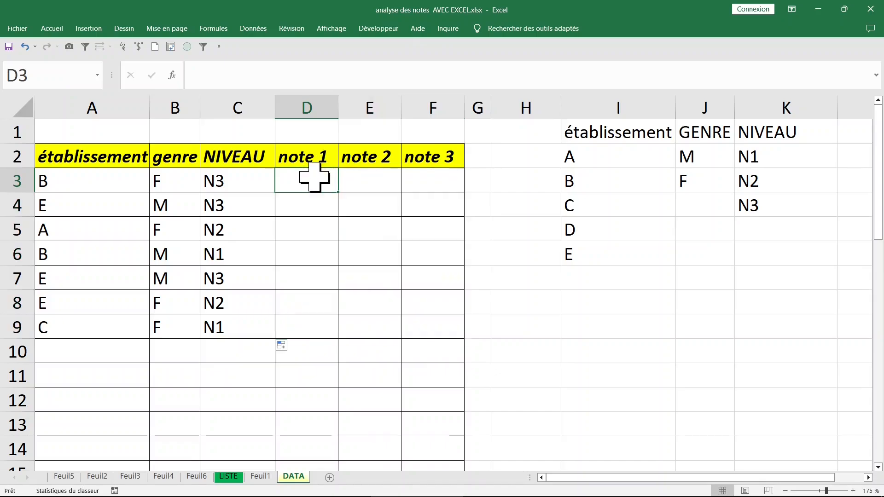
type("=alea")
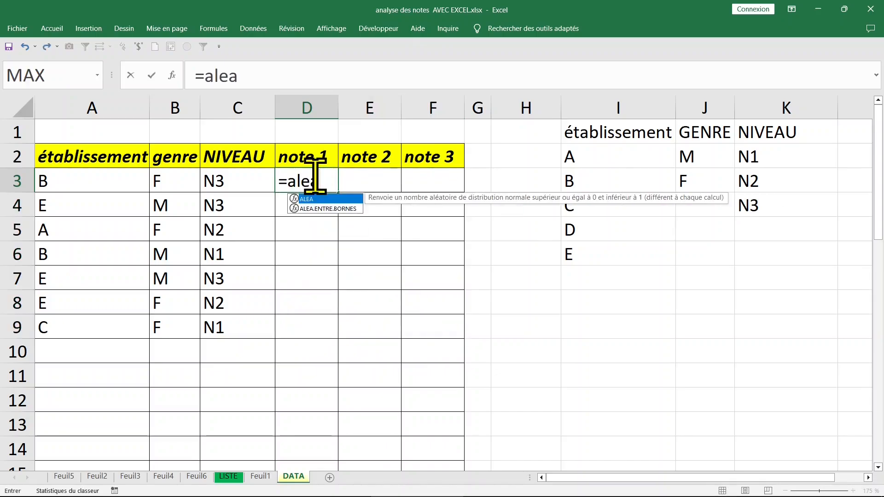
key("Down")
key("Tab")
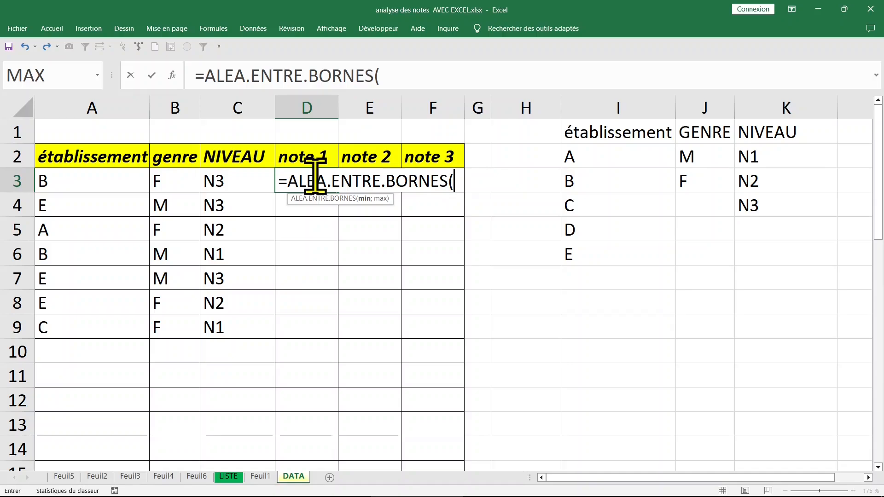
type("0;20")
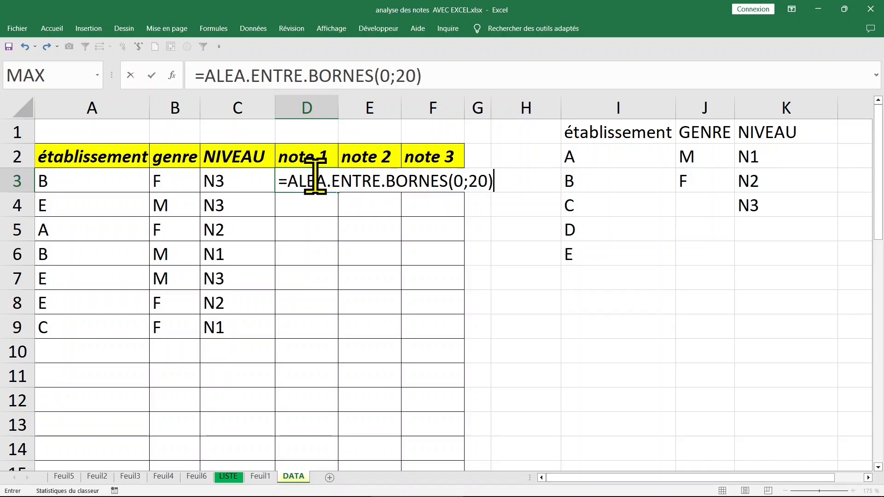
key("ctrl+Return")
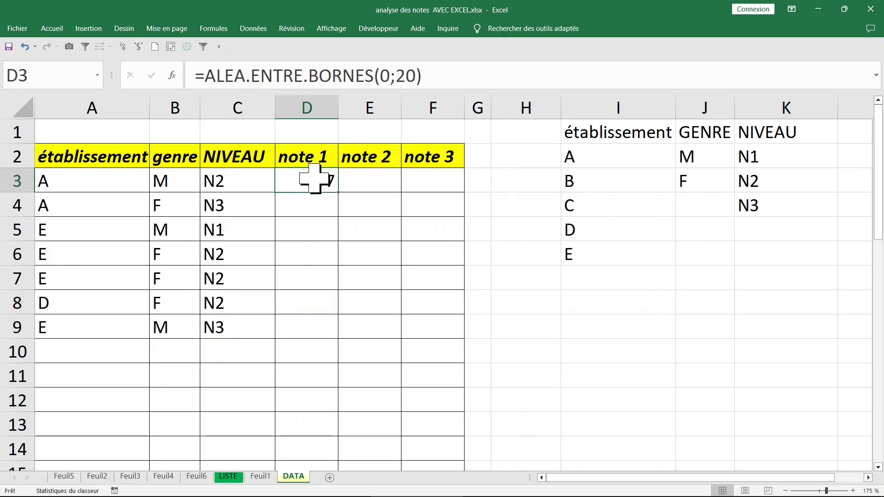
Fill the random note 1 formula from D3 down to D8, and select D3 again.
left_click_drag(339, 192, 322, 326)
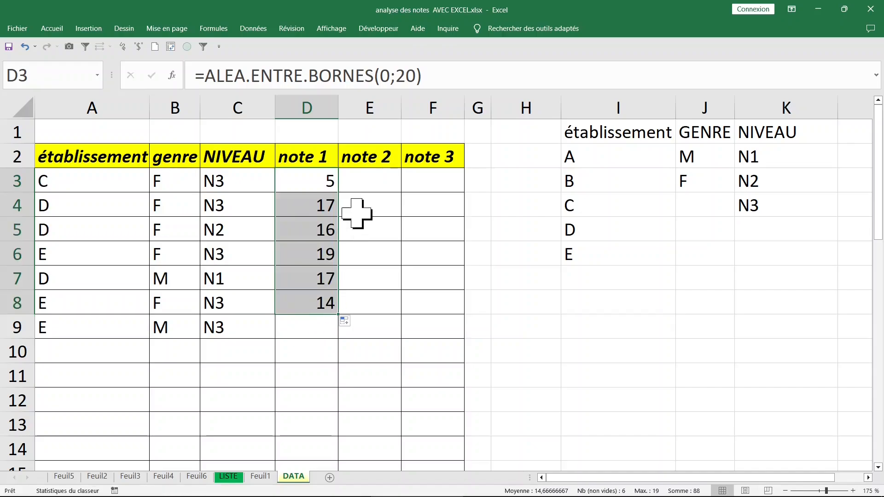
left_click(300, 187)
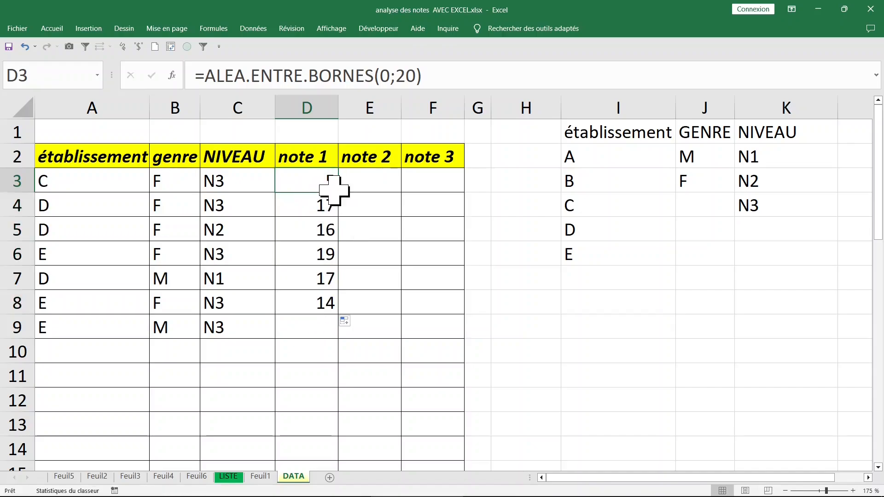
Fill the random note formula from D3 across note 2 and note 3, and extend all three note columns down to row 9.
left_click_drag(339, 192, 454, 190)
left_click_drag(365, 178, 408, 174)
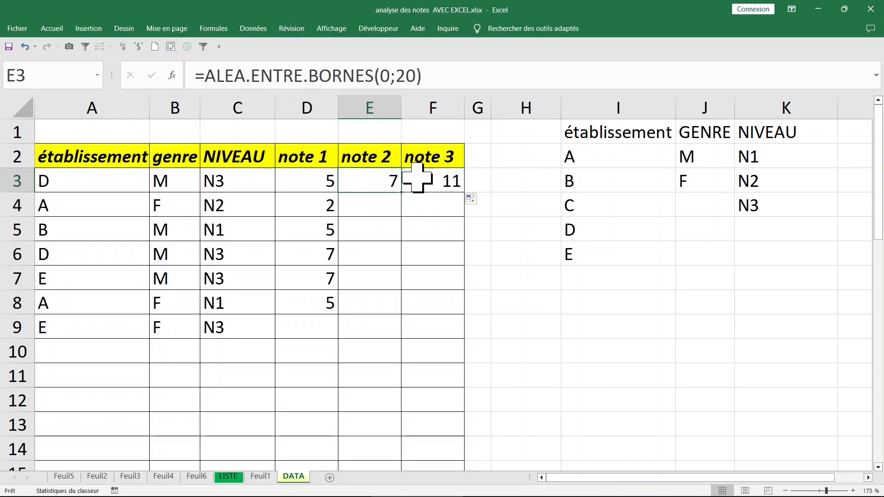
left_click_drag(466, 194, 448, 328)
left_click(306, 305)
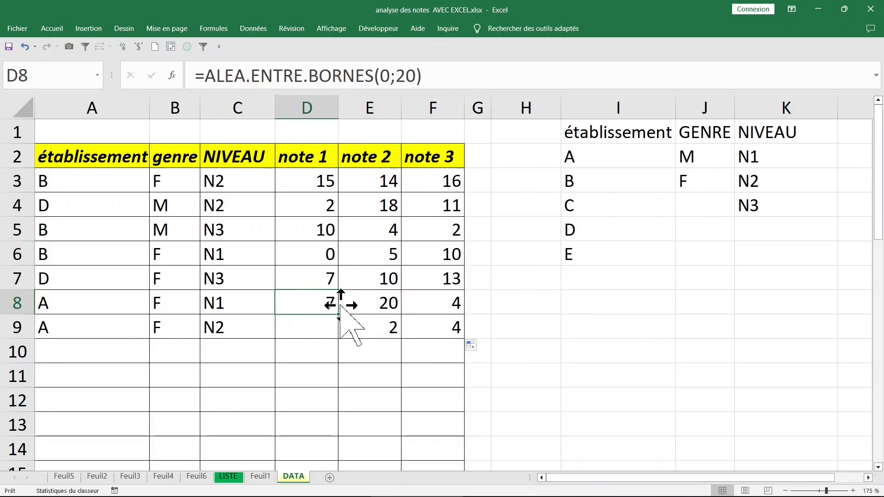
left_click_drag(339, 316, 341, 330)
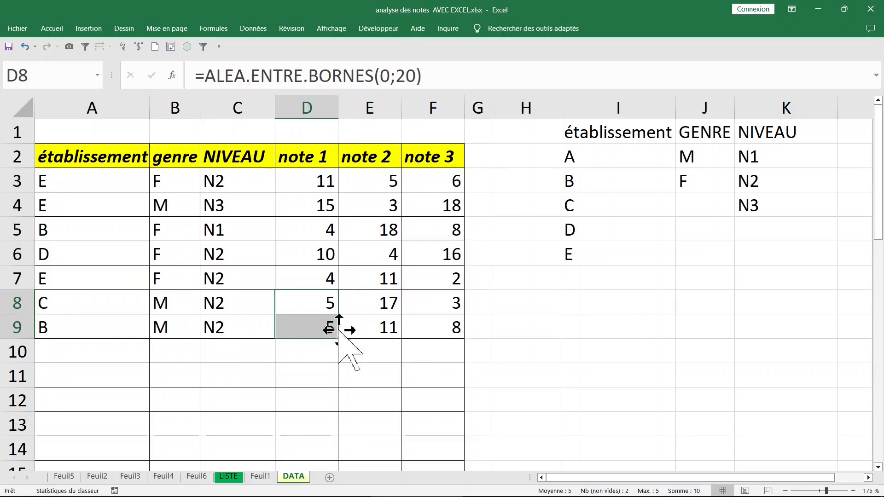
left_click(523, 276)
left_click(518, 318)
left_click(335, 249)
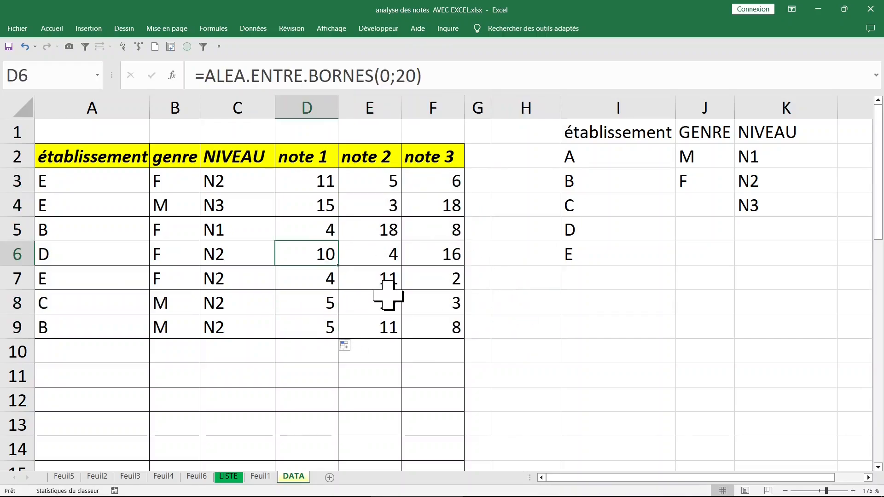
left_click(387, 297)
left_click(326, 251)
left_click(324, 223)
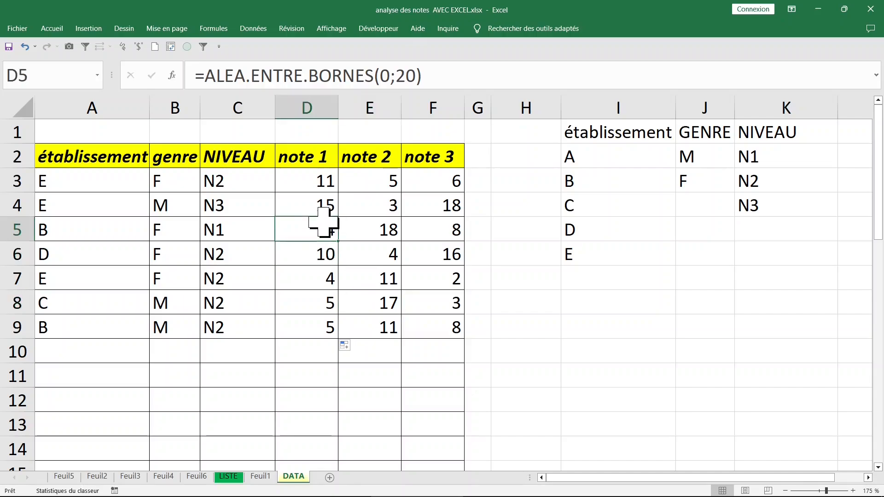
Try deleting column I with the établissement list, inspect the formula in A3, and undo the deletion.
left_click(627, 158)
left_click(602, 98)
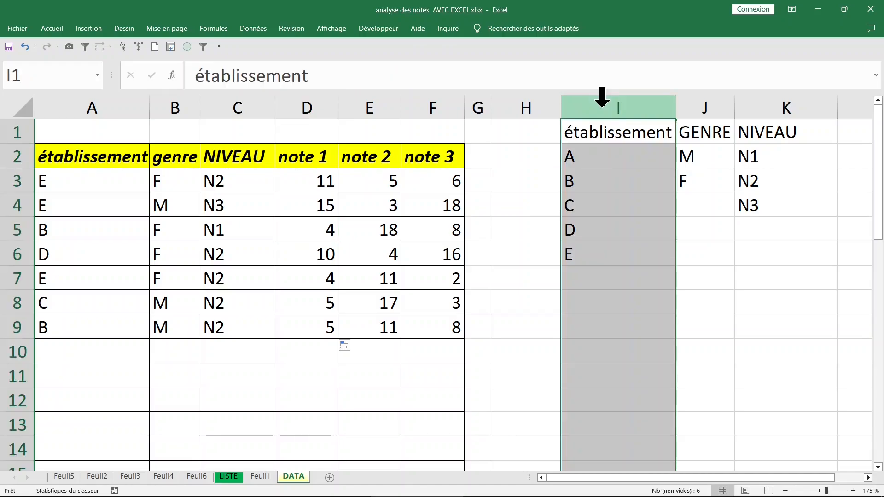
key("ctrl+minus")
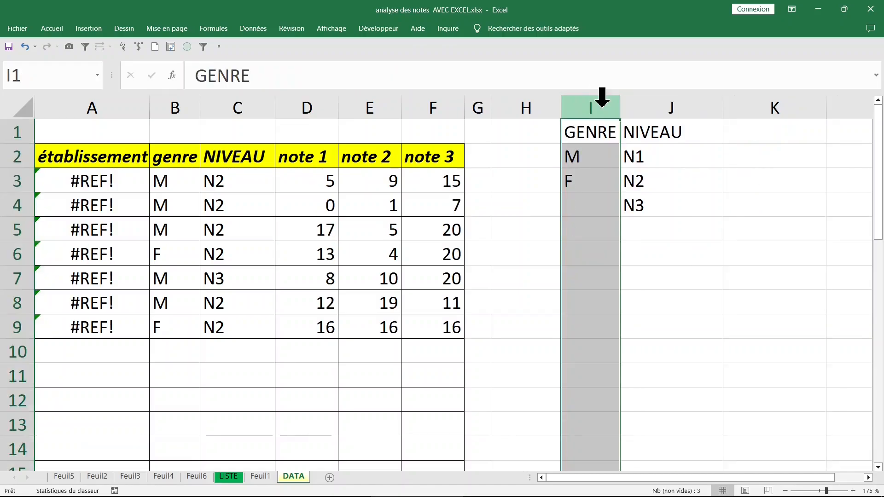
left_click(123, 184)
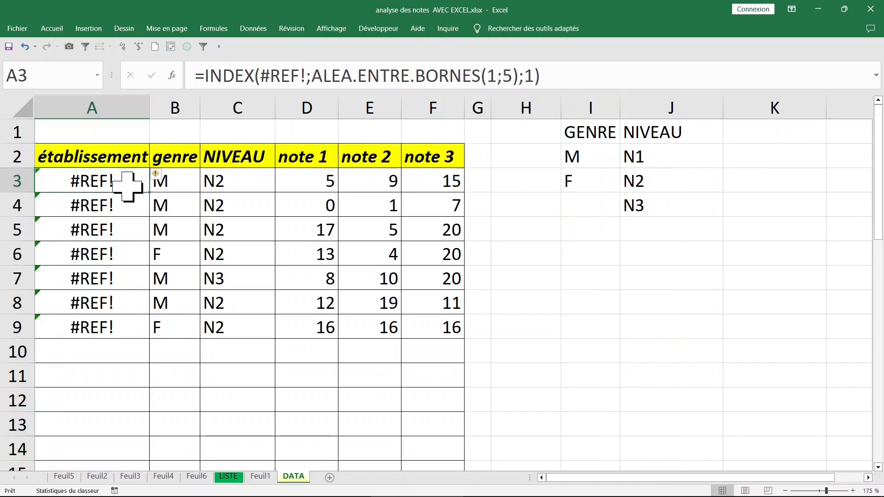
key("ctrl+z")
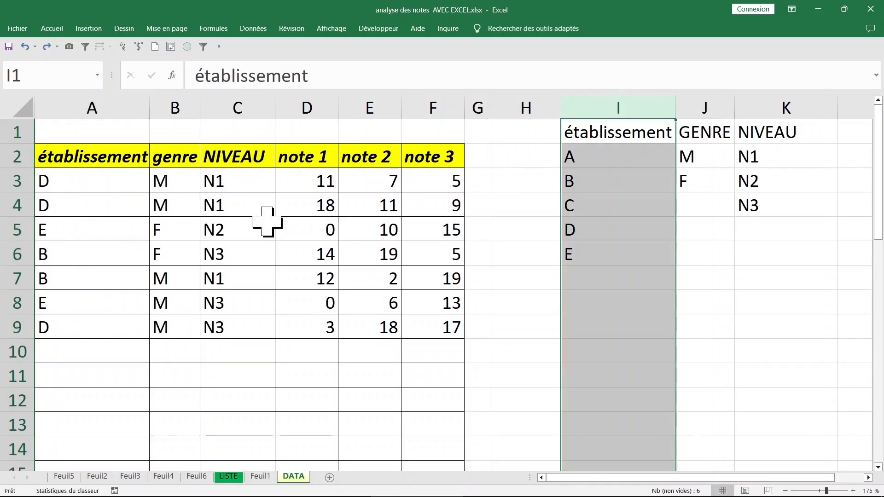
left_click(405, 224)
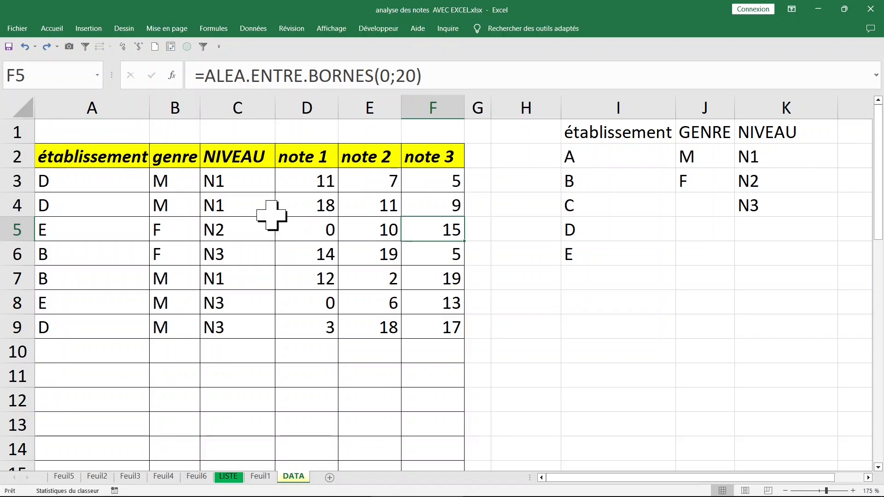
Fill the formulas of A3:F3 down to row 357 and check where the filled table ends.
left_click_drag(79, 184, 430, 185)
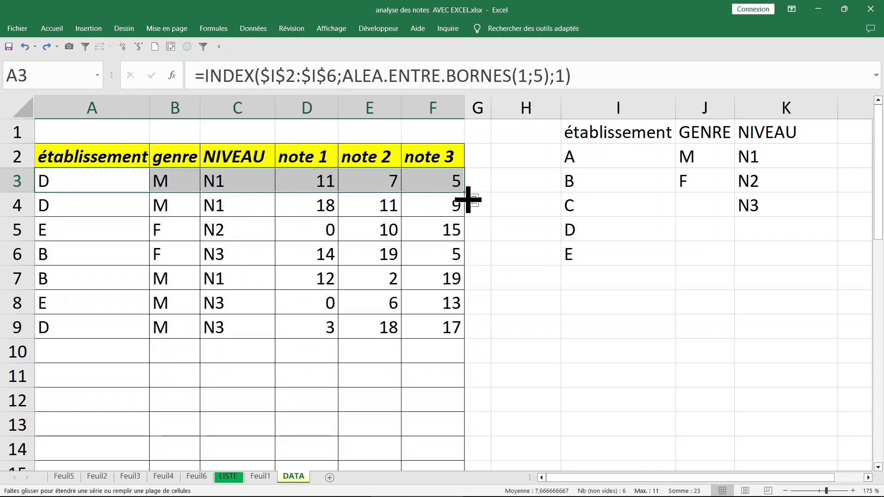
left_click_drag(468, 200, 455, 440)
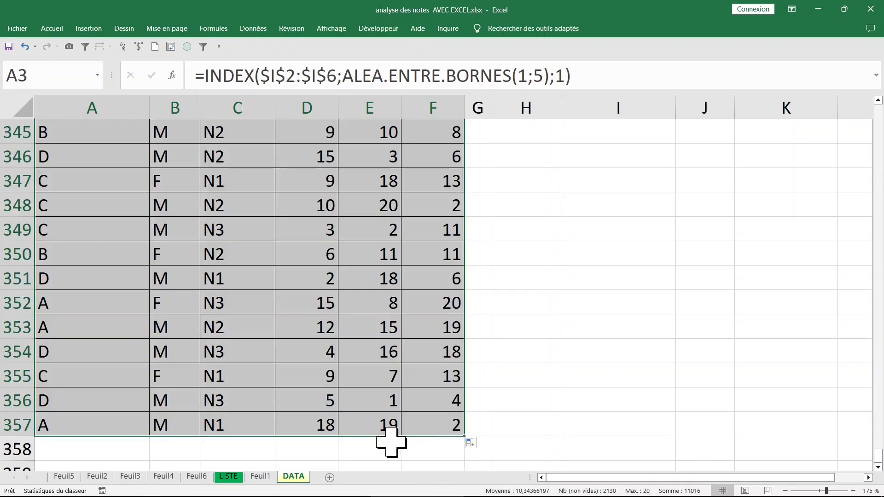
left_click(188, 451)
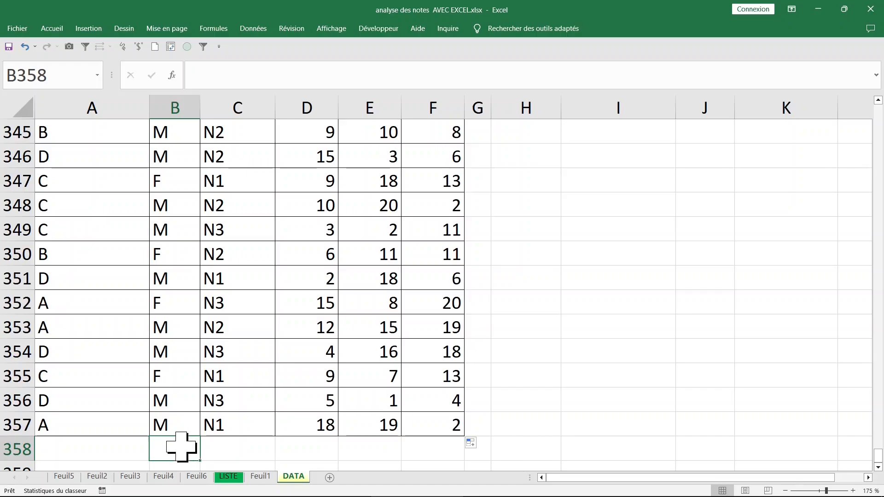
left_click(140, 447)
key("ctrl+Down")
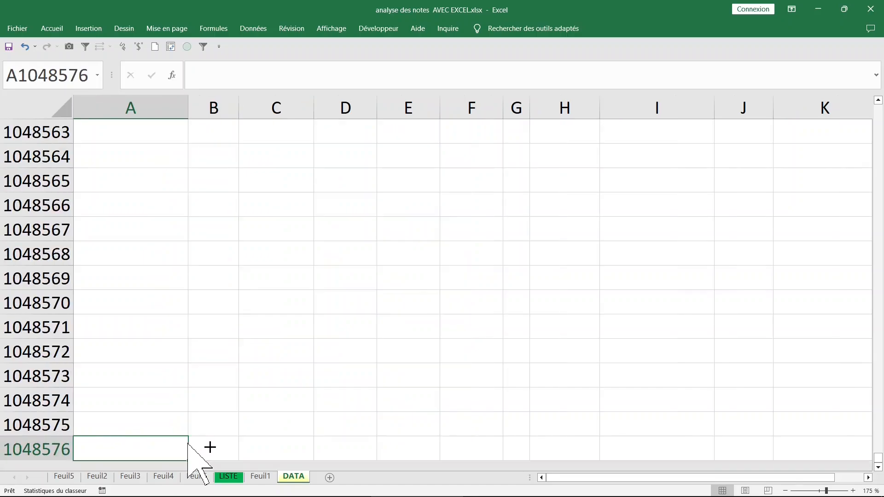
key("ctrl+Up")
key("Up")
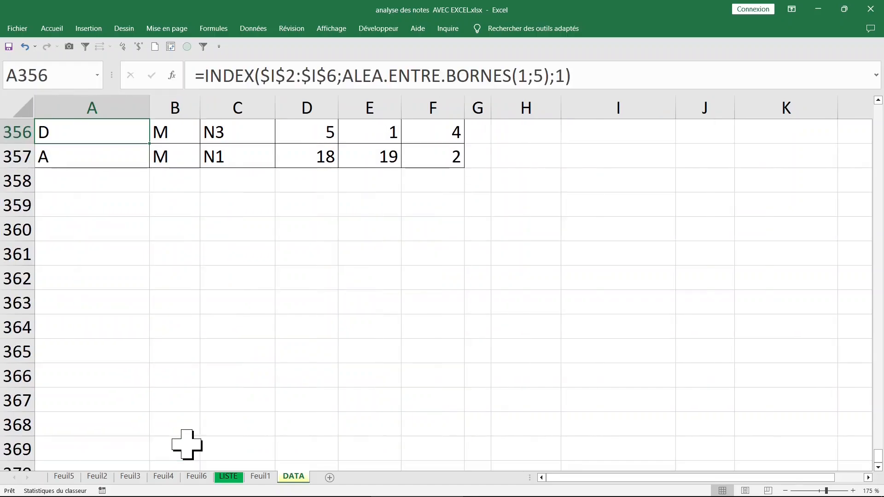
Hide columns I to K, which hold the établissement, GENRE and NIVEAU lists.
key("ctrl+Up")
left_click_drag(592, 111, 761, 111)
right_click(627, 99)
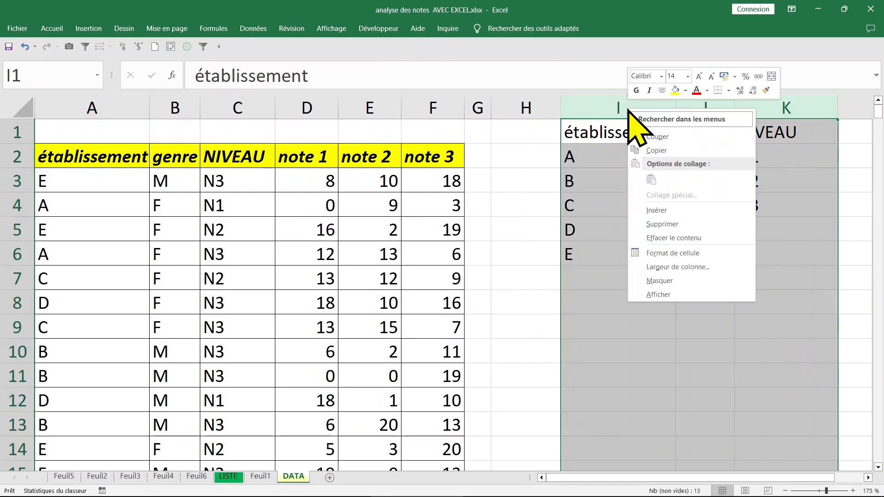
left_click(665, 282)
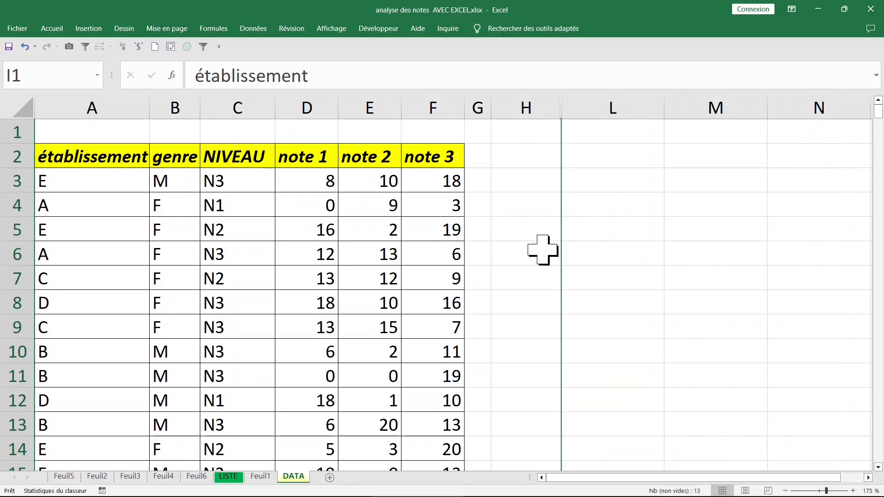
left_click(529, 233)
left_click(524, 276)
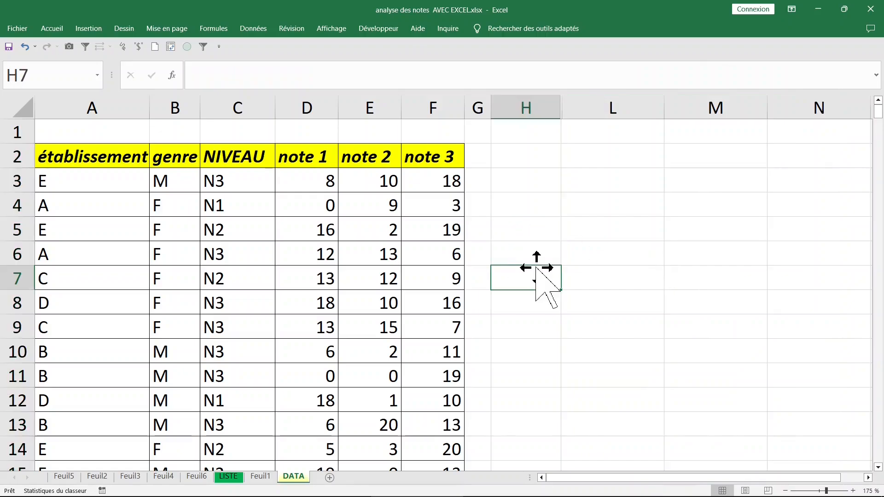
Enter 14 in cell H7 to trigger a recalculation of the random table, and clear the cell again.
type("14")
key("Return")
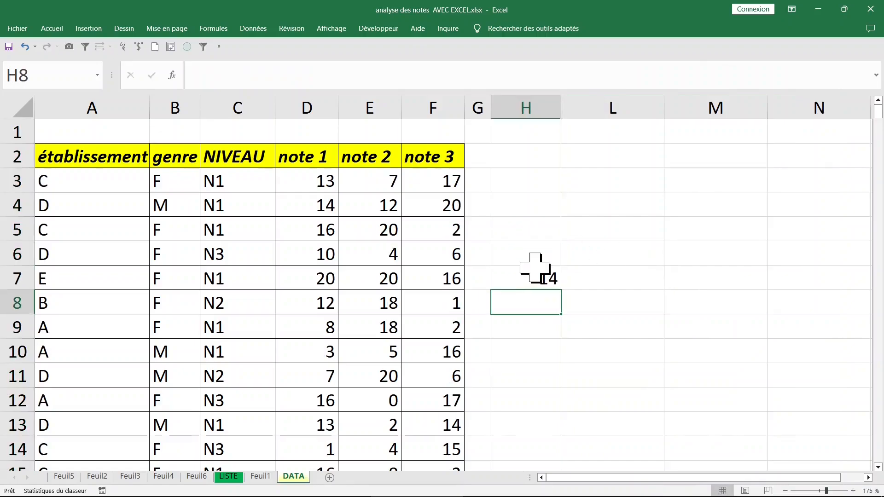
left_click(536, 278)
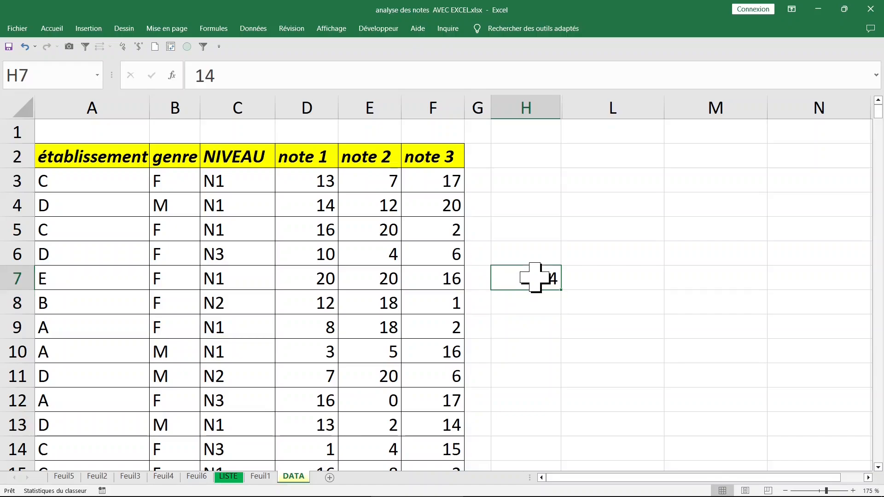
key("Delete")
left_click(533, 304)
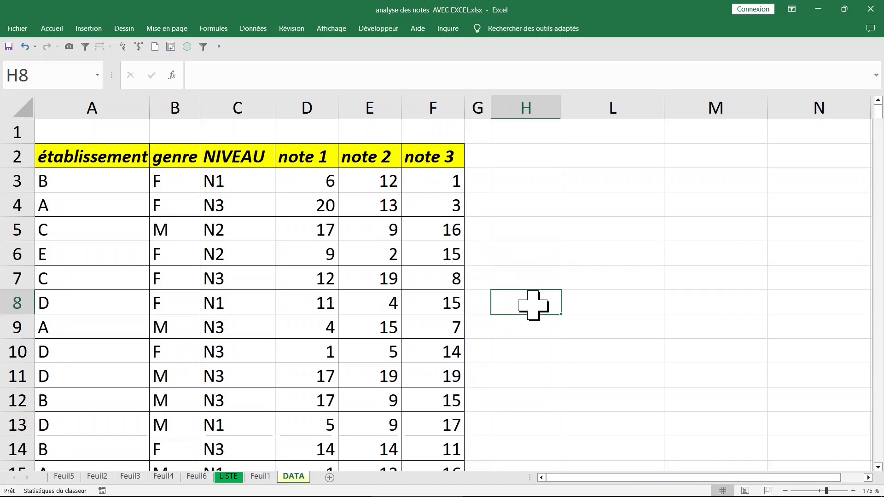
Undo the edits in H7 and the hiding of columns I to K.
key("ctrl+z")
key("Delete")
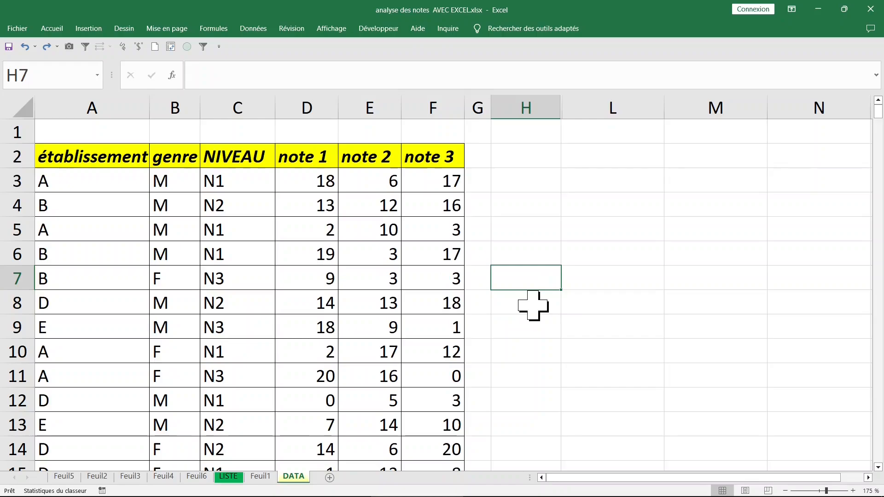
key("ctrl+z")
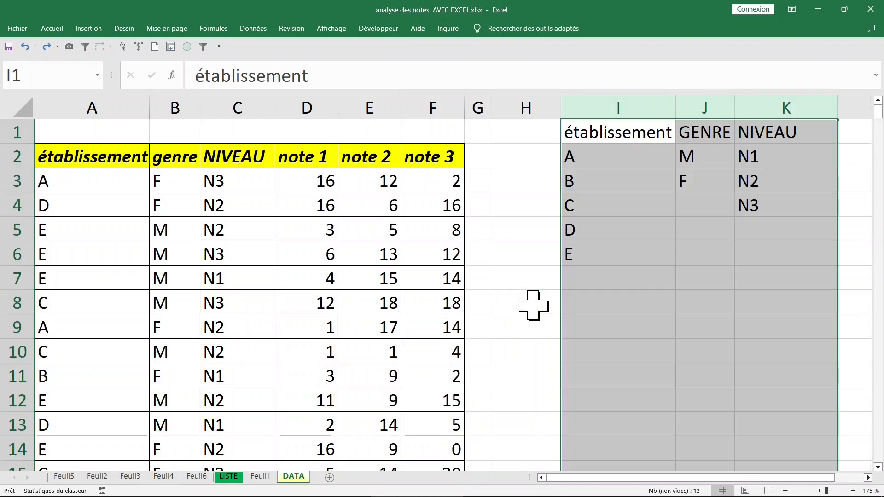
left_click(677, 203)
left_click(90, 182)
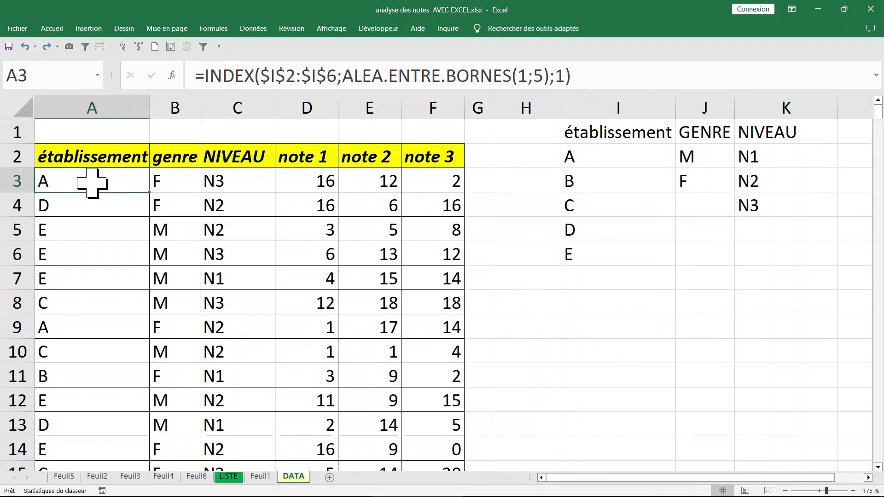
left_click_drag(92, 182, 414, 187)
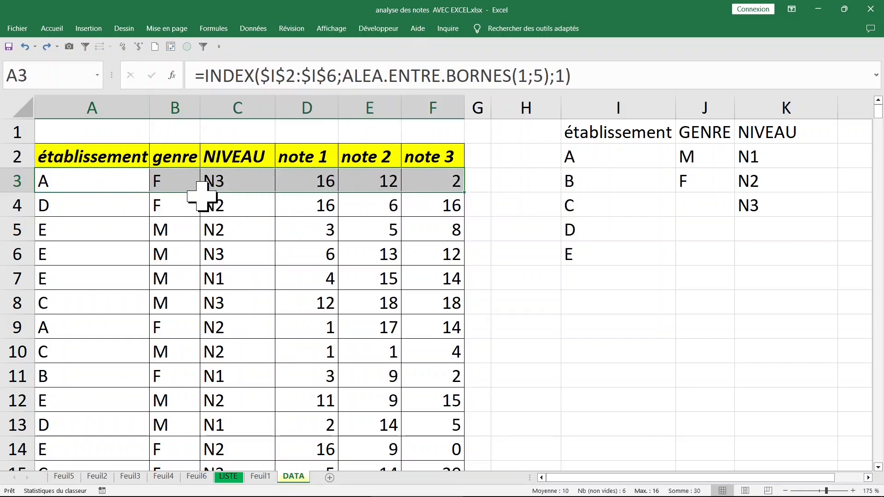
left_click(573, 281)
left_click(548, 278)
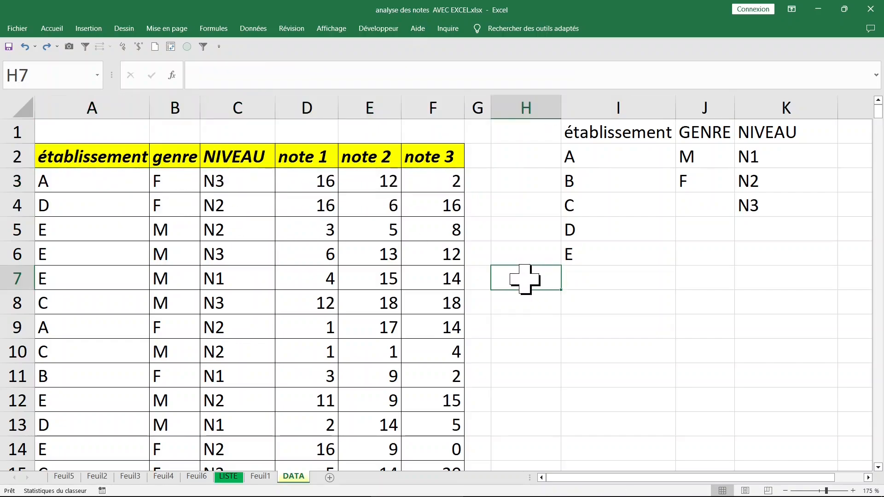
Recalculate the worksheet twice to redraw all random values in the table.
left_click(546, 299)
key("F9")
left_click(528, 276)
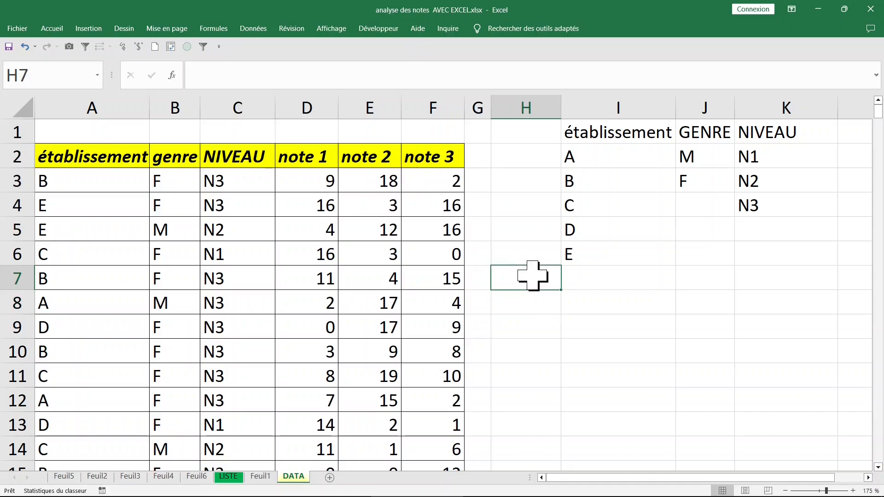
left_click(537, 302)
key("F9")
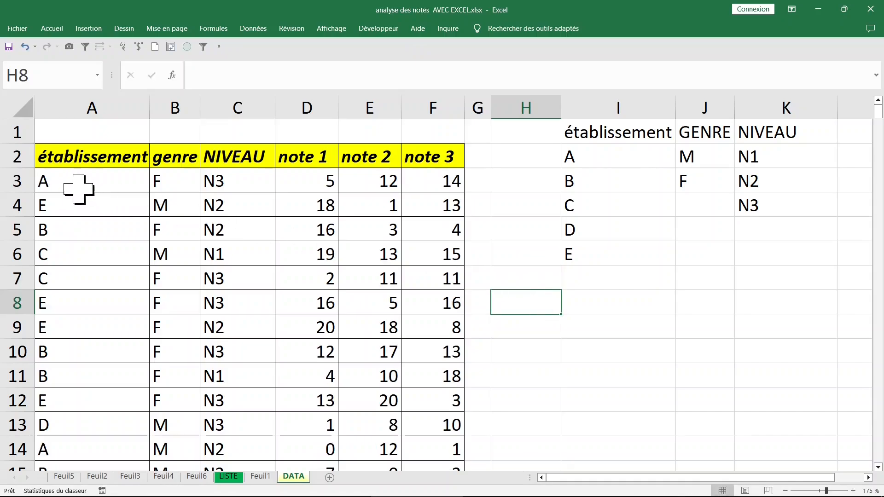
Copy all data rows of the grades table, A3 to F357, without the header row.
left_click_drag(78, 189, 419, 186)
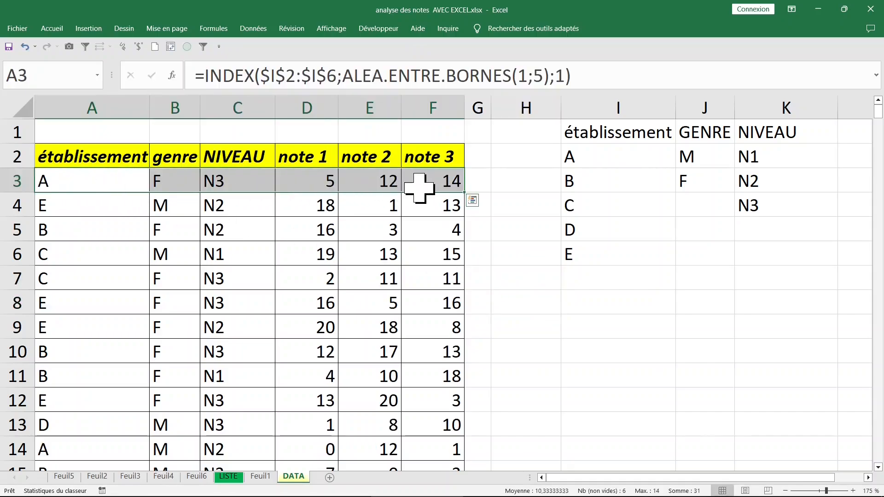
key("ctrl+shift+Down")
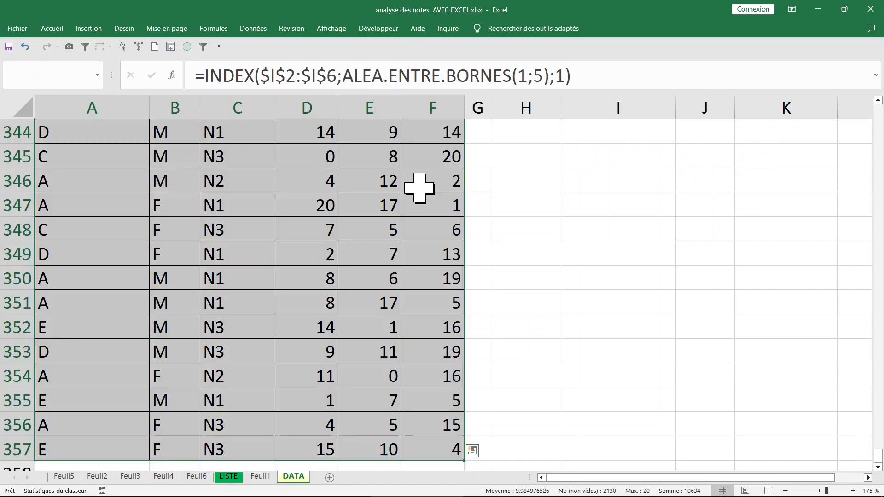
key("ctrl+BackSpace")
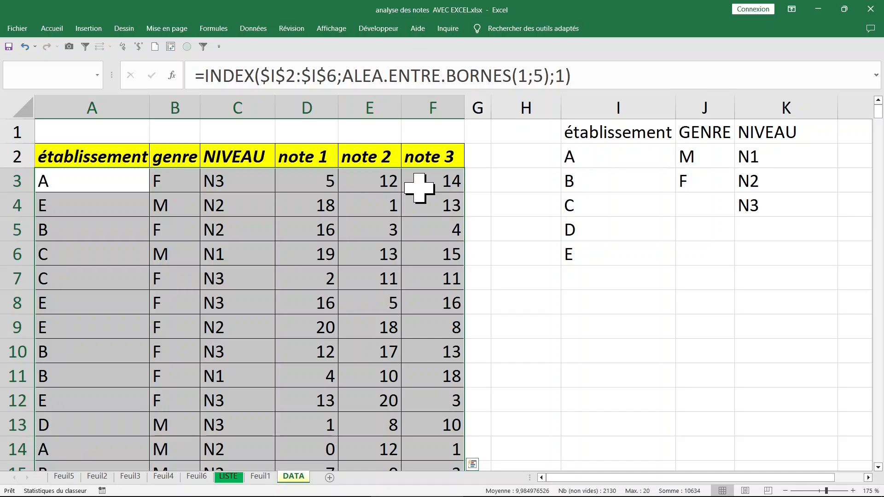
key("ctrl+c")
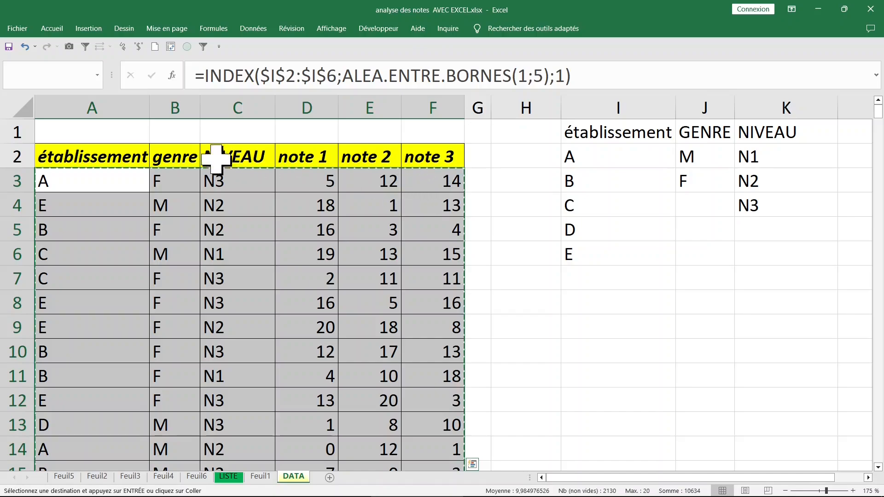
left_click(53, 30)
left_click(18, 72)
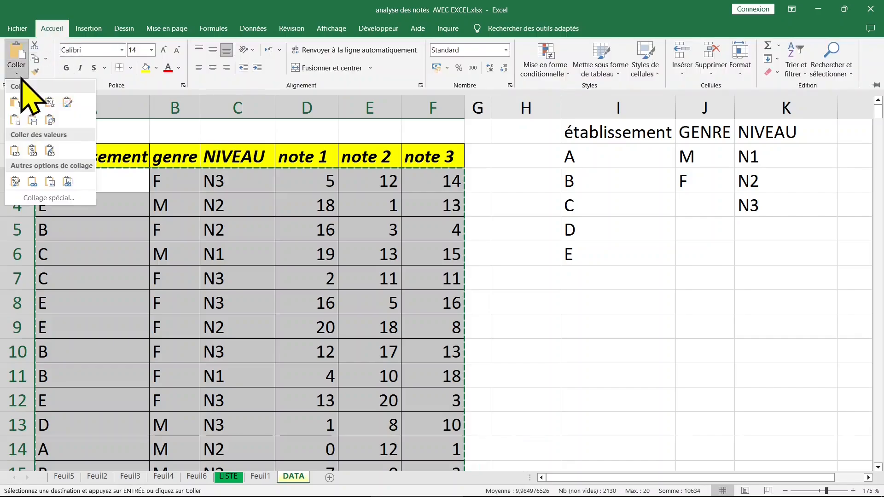
left_click(58, 198)
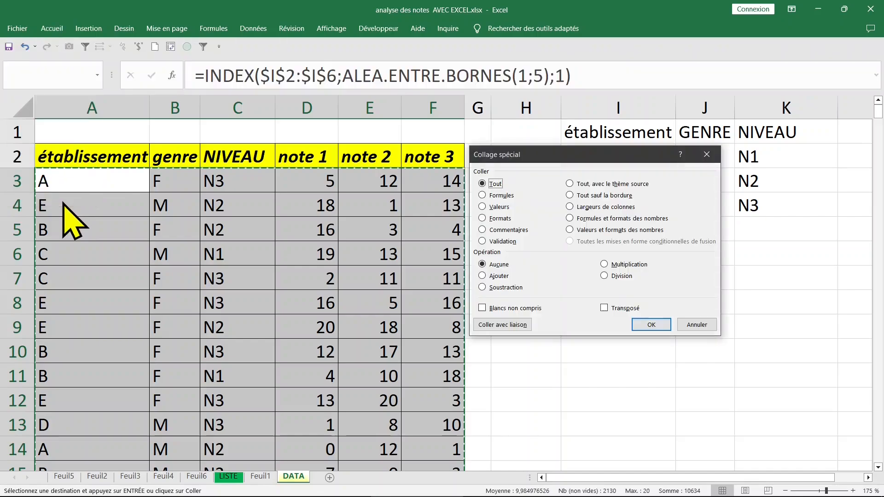
key("Return")
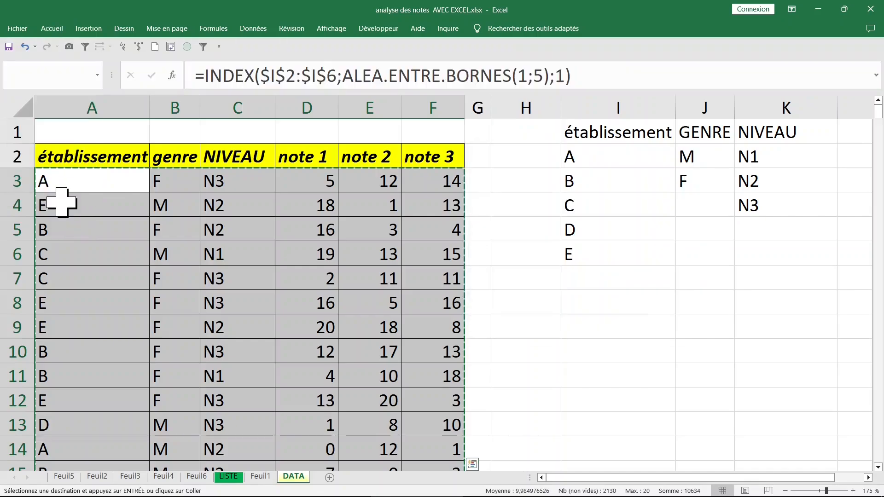
Paste the copied data over itself with Paste Special set to Valeurs, and clear the copy marquee.
key("ctrl+alt+v")
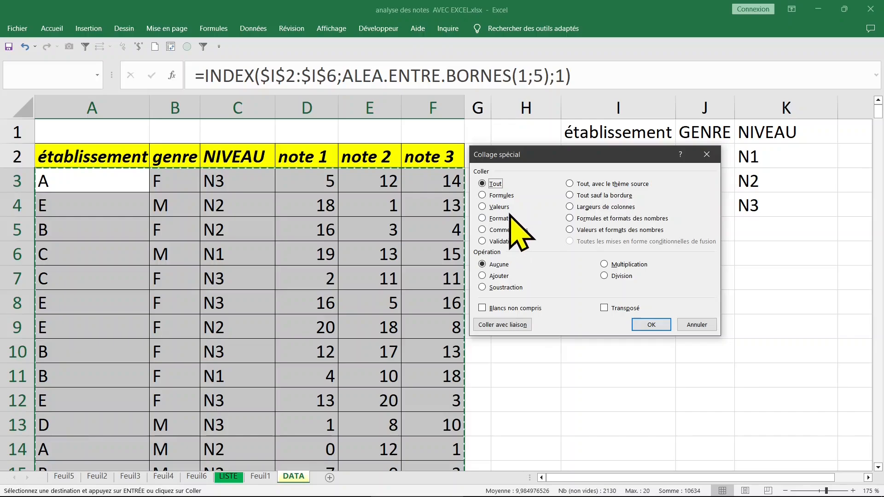
left_click(495, 207)
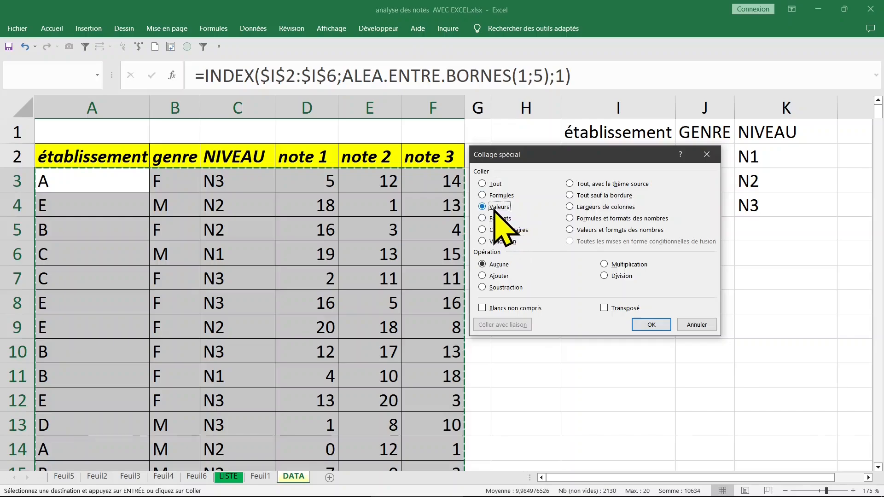
left_click(653, 326)
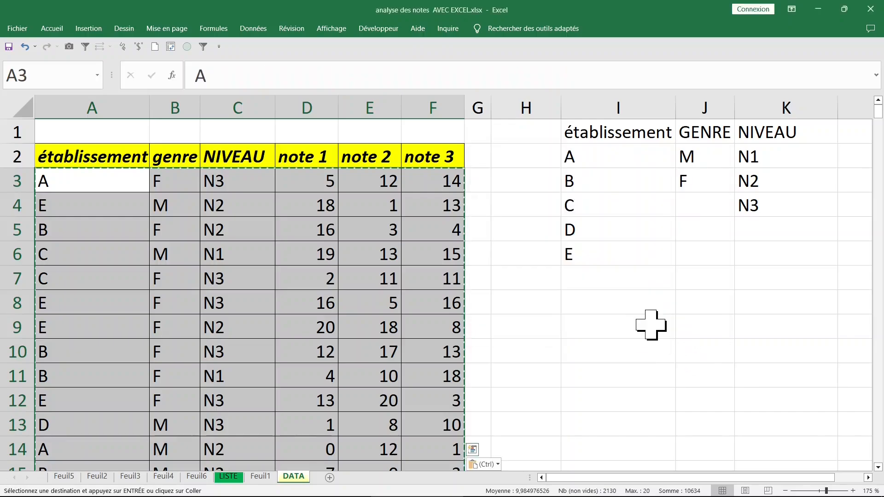
left_click(483, 271)
left_click(416, 211)
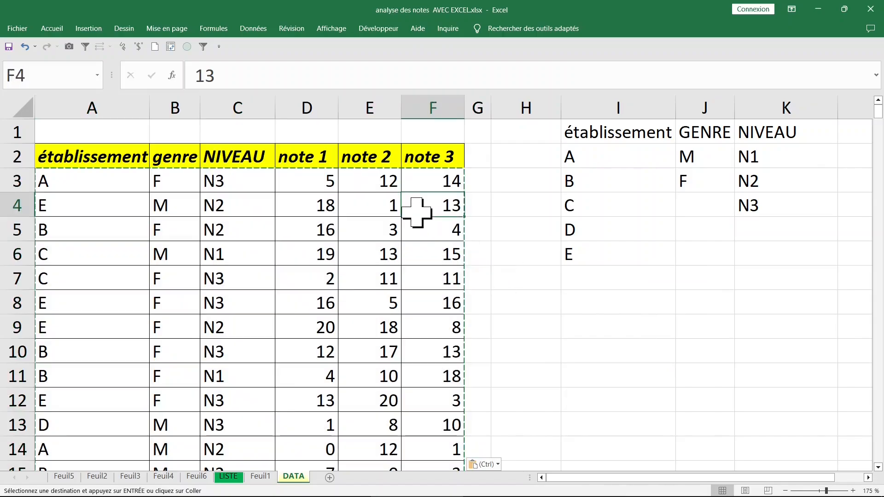
key("Escape")
Check the contents of several cells in rows 3 to 6 for plain values instead of formulas.
left_click(298, 205)
left_click(193, 207)
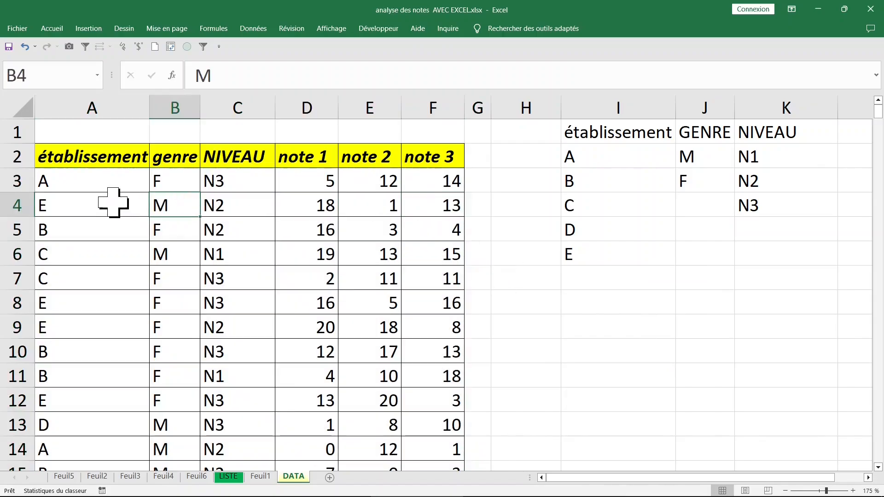
left_click(113, 203)
left_click(374, 182)
left_click(431, 184)
left_click(330, 247)
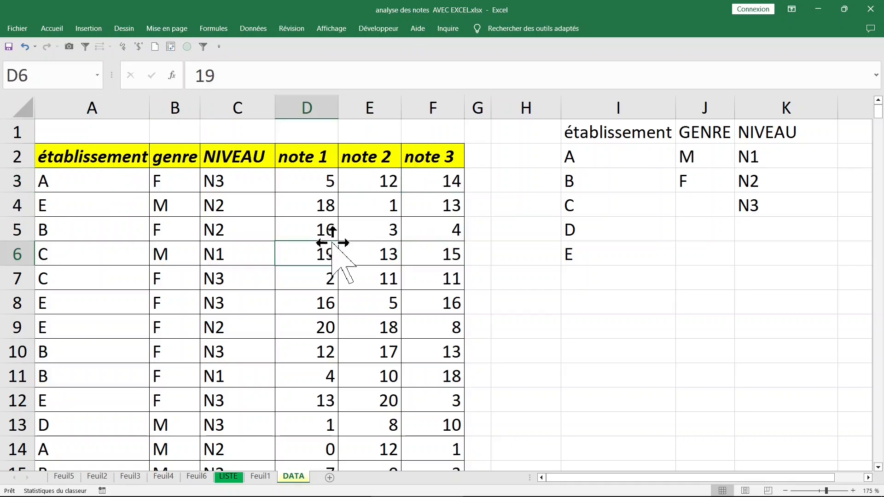
Try deleting list columns I to K, undo the deletion, and check cells in row 4 of the table.
left_click_drag(586, 110, 773, 112)
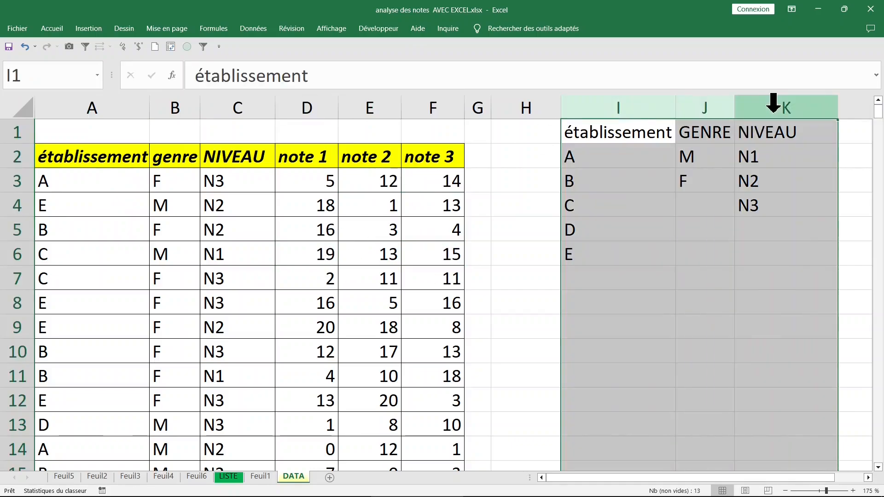
key("ctrl+minus")
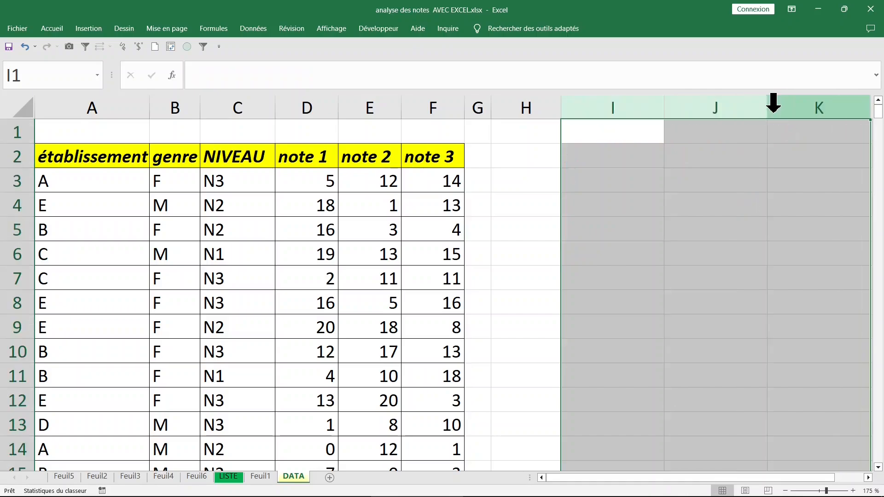
left_click(578, 209)
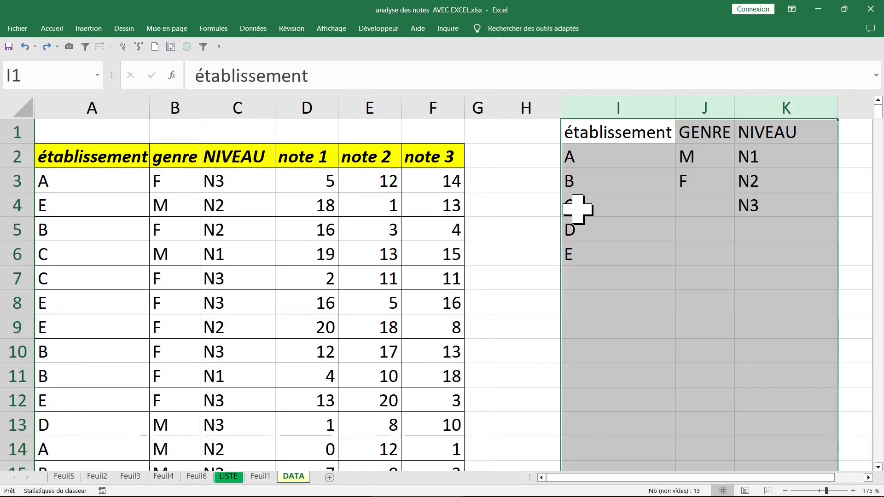
left_click(138, 204)
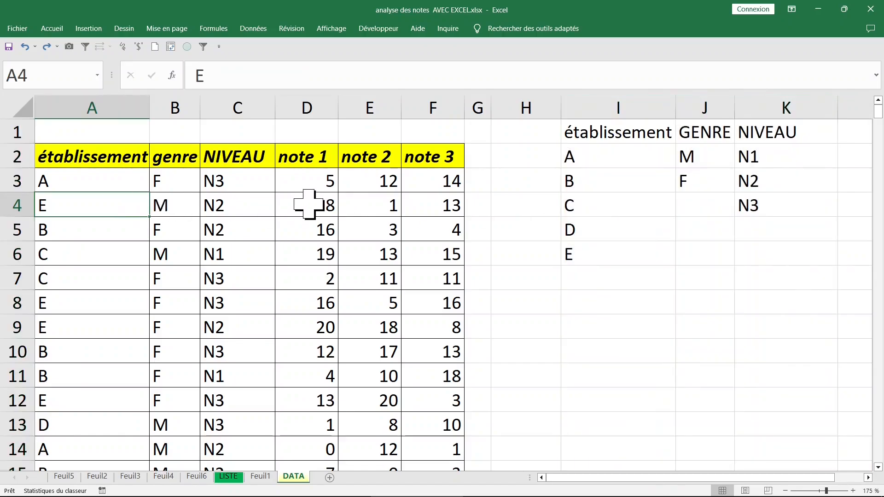
left_click(309, 204)
left_click(186, 203)
left_click(243, 202)
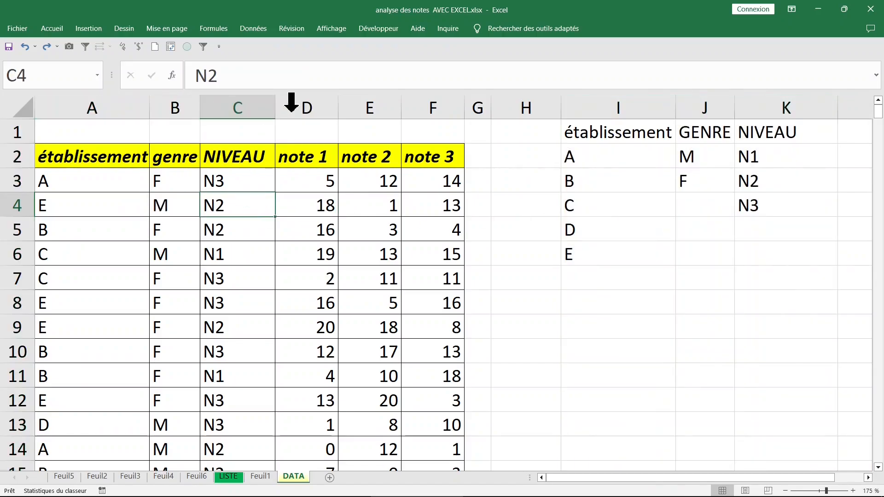
Auto-fit the widths of table columns A to F to their contents.
left_click_drag(87, 101, 430, 105)
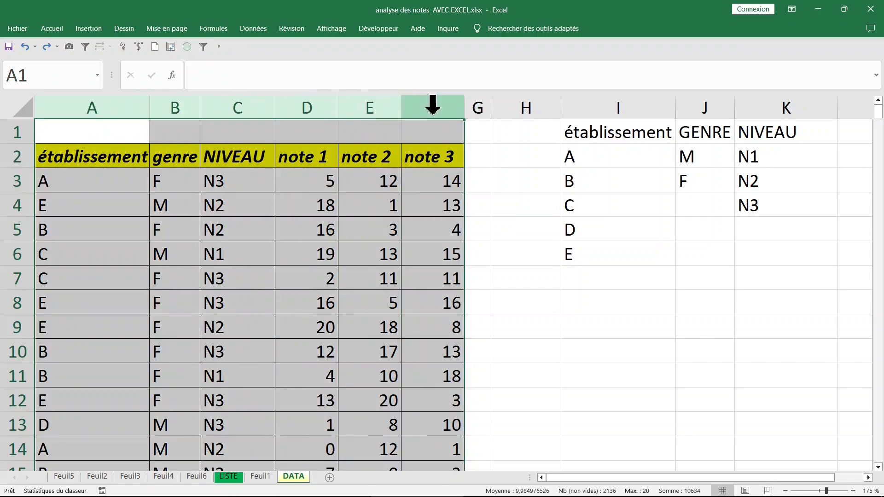
double_click(401, 108)
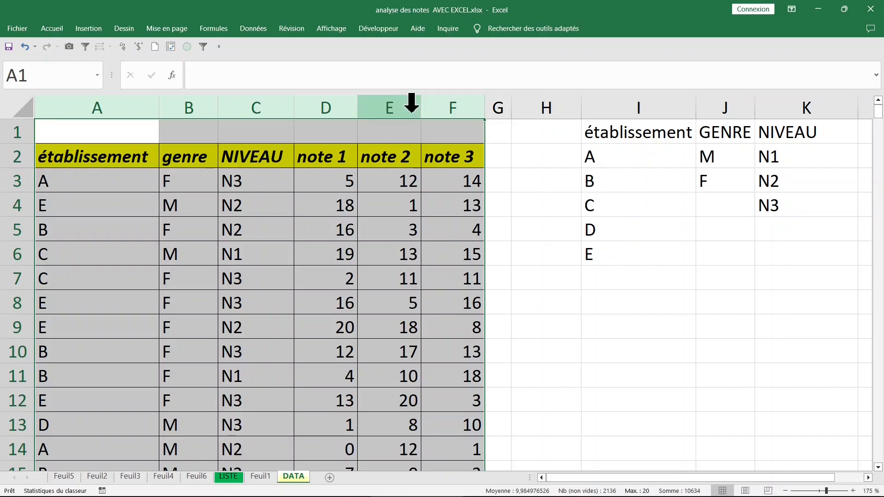
left_click(518, 182)
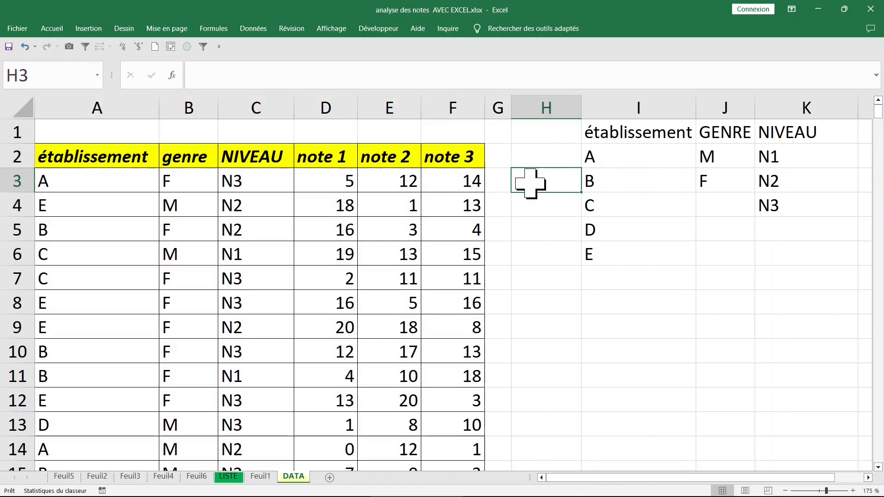
Insert blank columns before column H until the établissement, GENRE and NIVEAU lists are out of view.
left_click(539, 103)
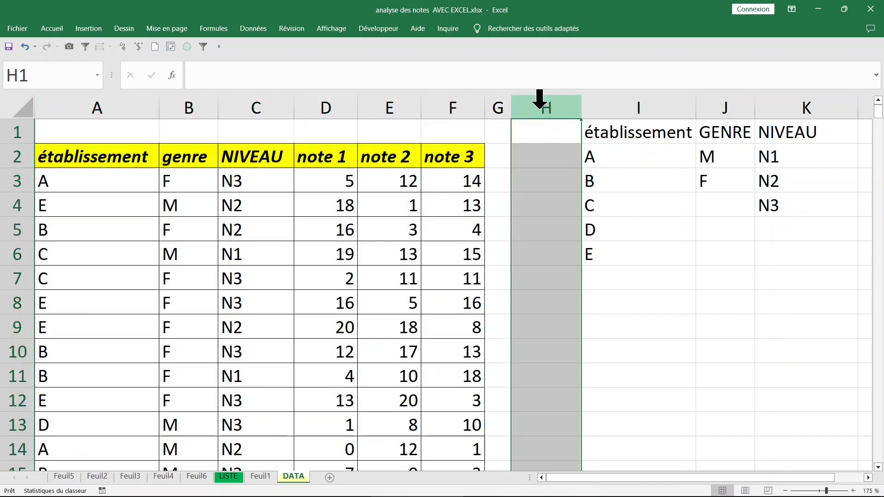
key("ctrl+plus")
key("ctrl+plus")
key("ctrl+plus")
key("ctrl+plus")
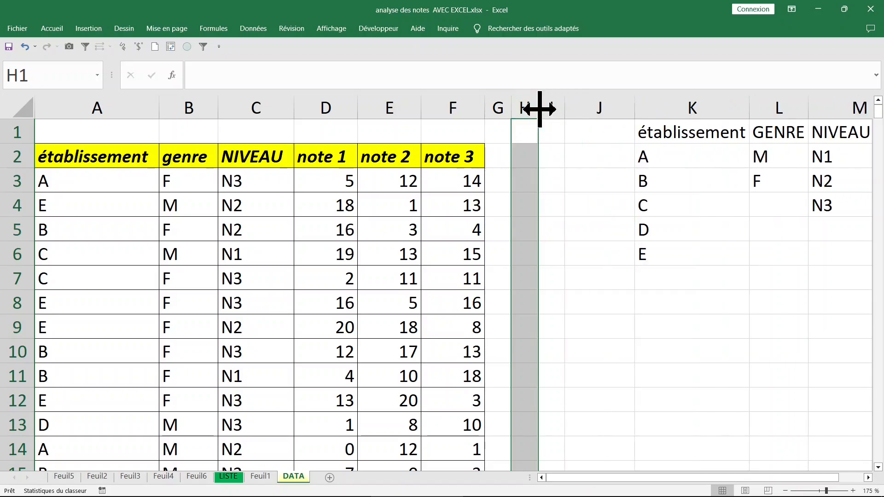
key("ctrl+plus")
key("ctrl+plus")
key("ctrl+plus")
key("ctrl+plus")
key("ctrl+plus")
key("ctrl+plus")
key("ctrl+plus")
key("ctrl+plus")
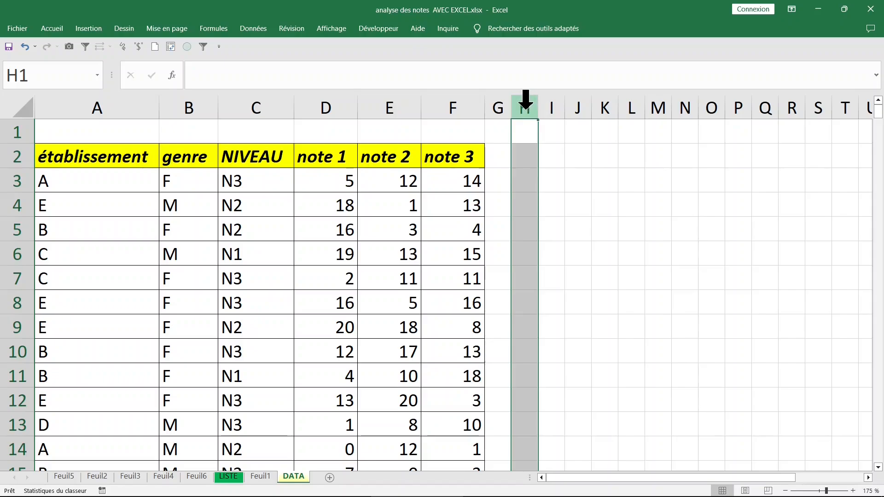
Widen columns H to Z together to a uniform width.
left_click_drag(525, 105, 698, 111)
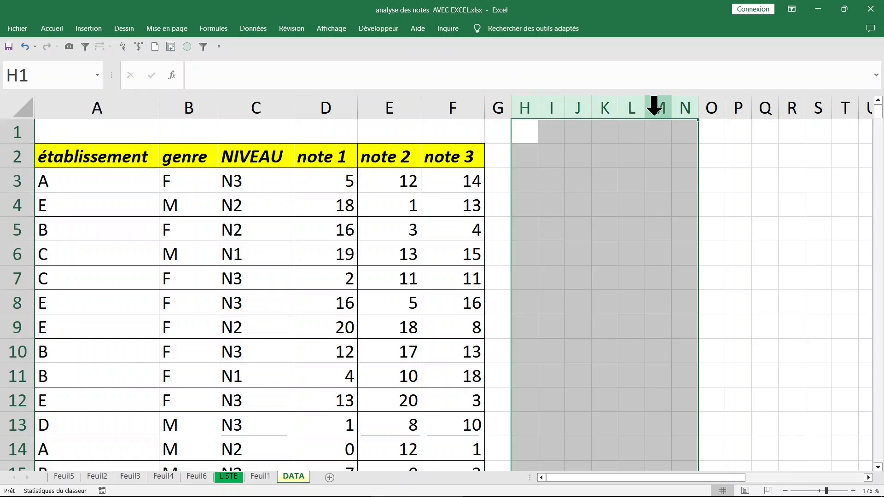
scroll(632, 134, "down", 1)
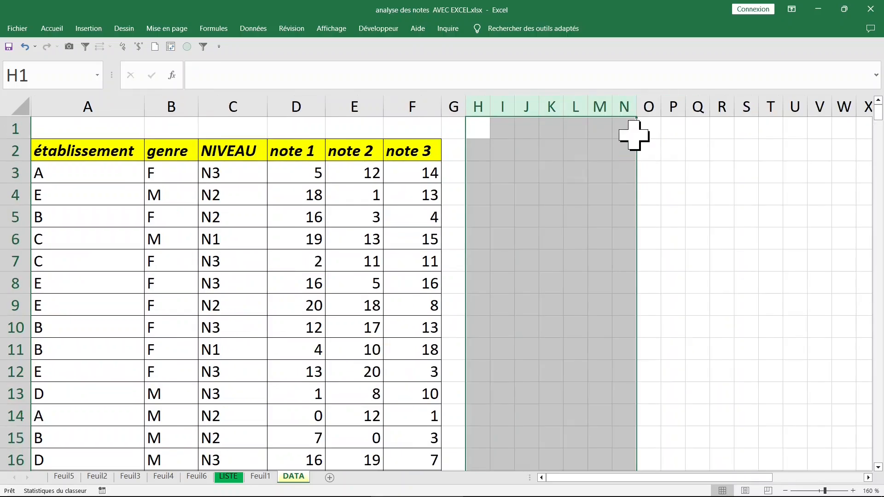
scroll(630, 134, "down", 2)
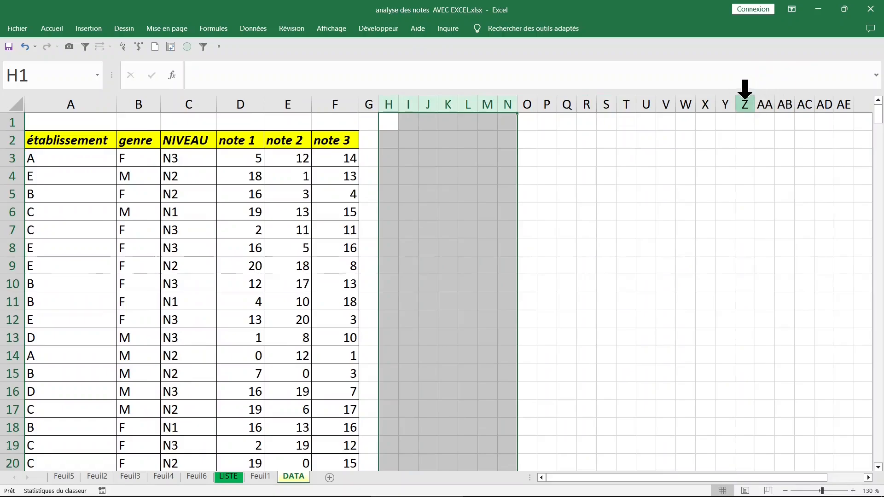
left_click(743, 104, "shift")
left_click_drag(578, 105, 596, 105)
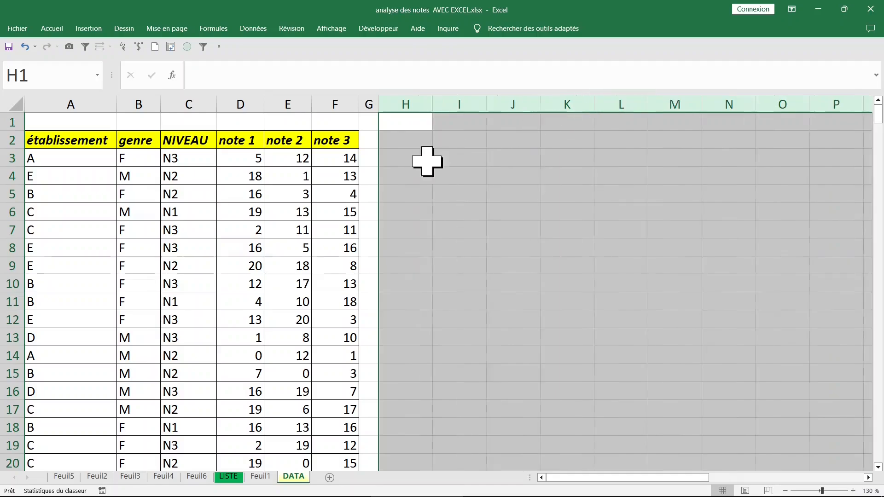
left_click(425, 162)
Widen column G to about the width of the neighbouring blank columns, and return to cell A3.
left_click(375, 162)
left_click_drag(376, 110, 403, 108)
key("Left")
key("Left")
key("Left")
key("Left")
key("Left")
key("Left")
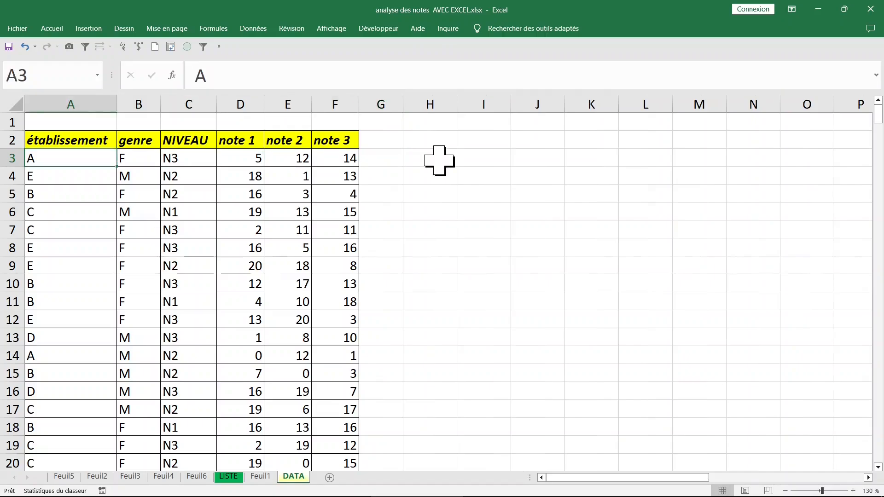
Add the header "moyenne" in G2 and widen column G to fit it.
scroll(440, 161, "up", 1)
scroll(439, 161, "up", 1)
left_click(434, 148)
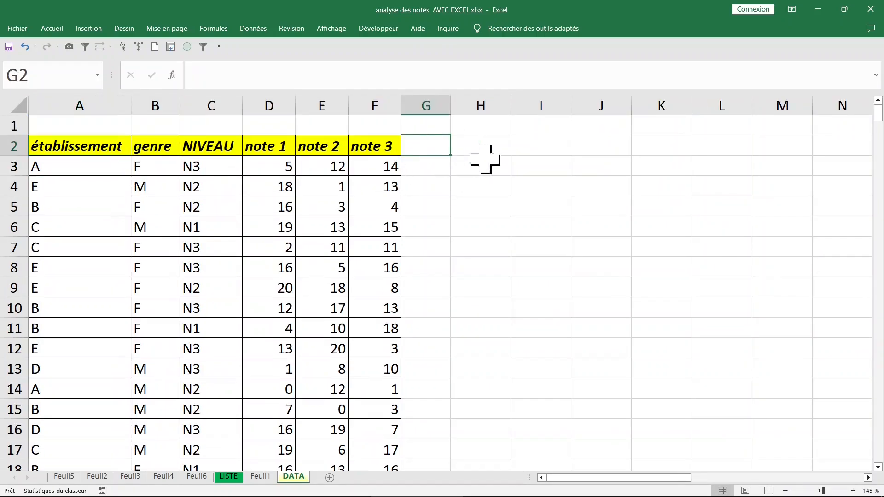
type("mo")
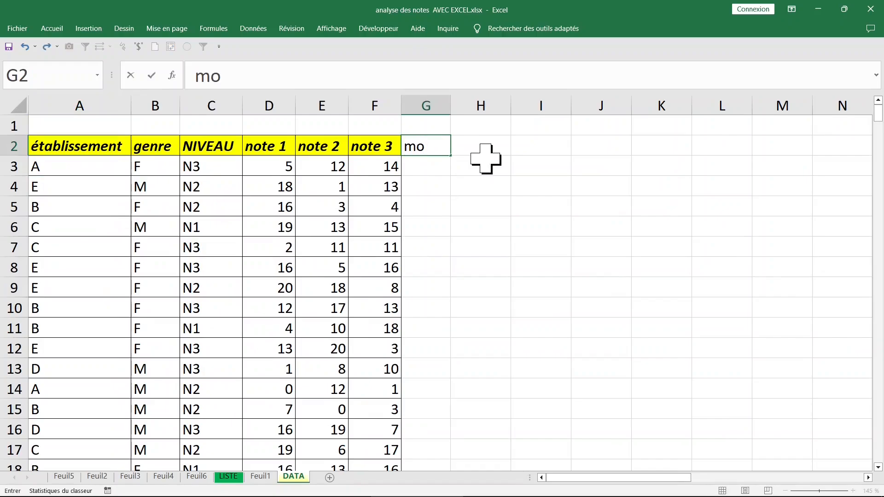
type("yenne")
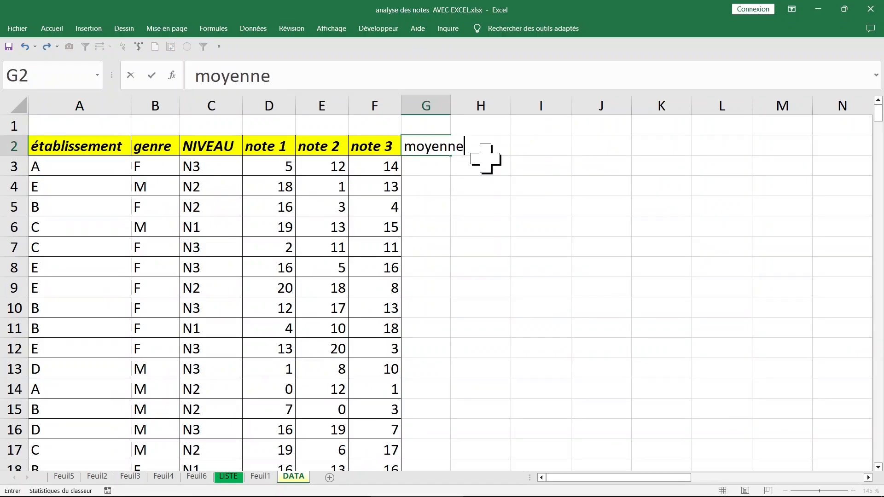
left_click(430, 168)
left_click_drag(451, 109, 504, 109)
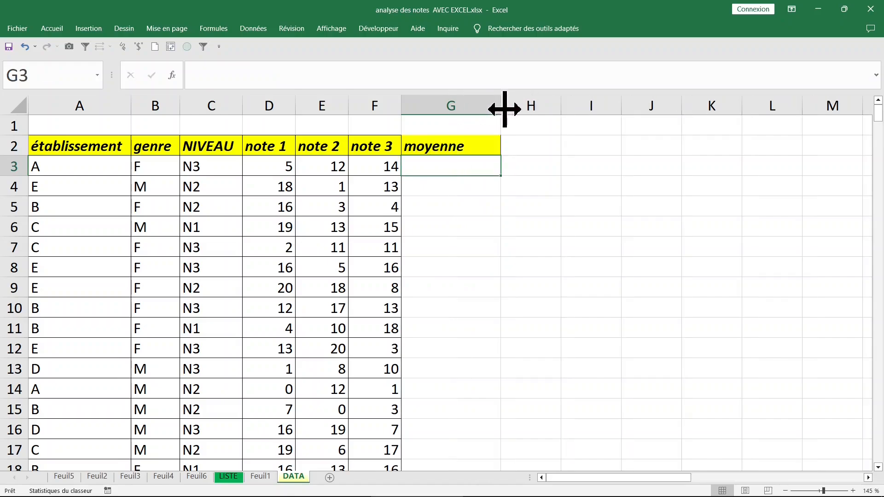
Calculate the average of the three notes in G3 with =MOYENNE(D3:F3) and fill the formula down the moyenne column.
left_click(287, 166)
left_click(426, 161)
type("=moy")
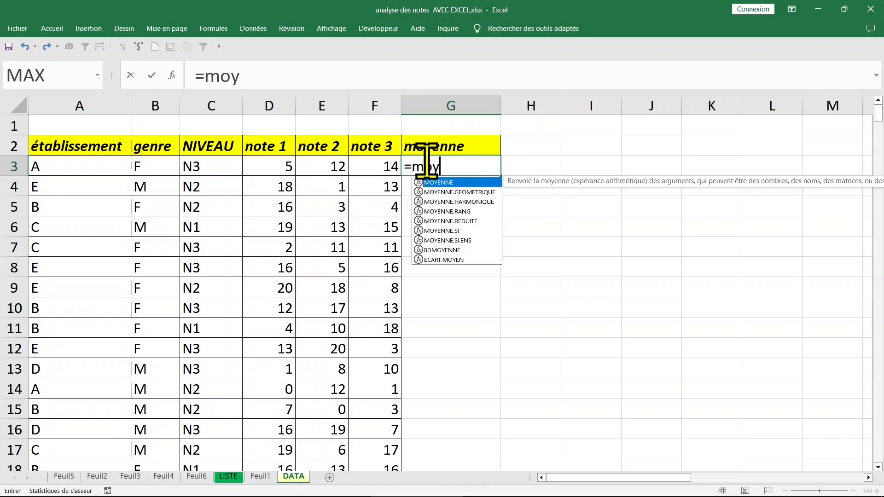
key("Tab")
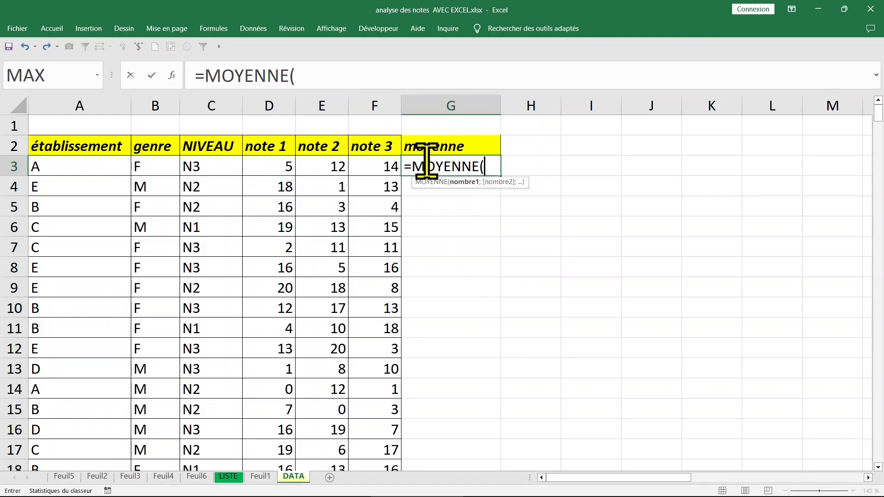
left_click_drag(290, 166, 370, 167)
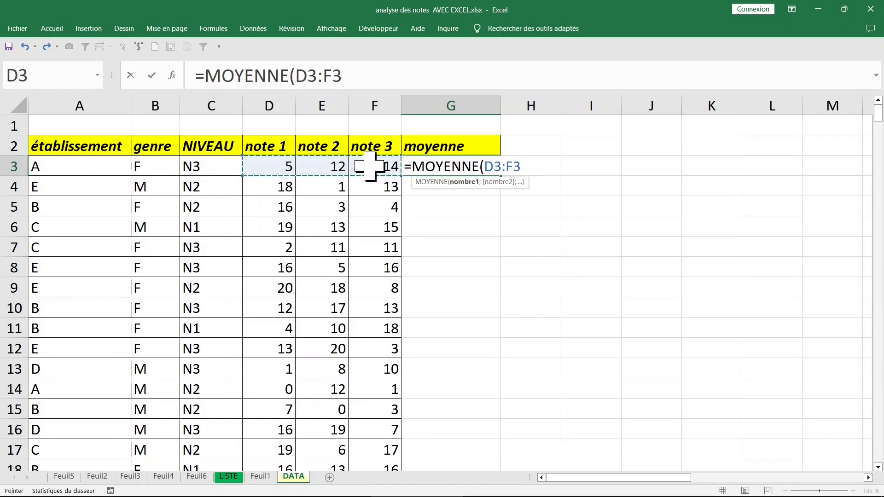
type(")")
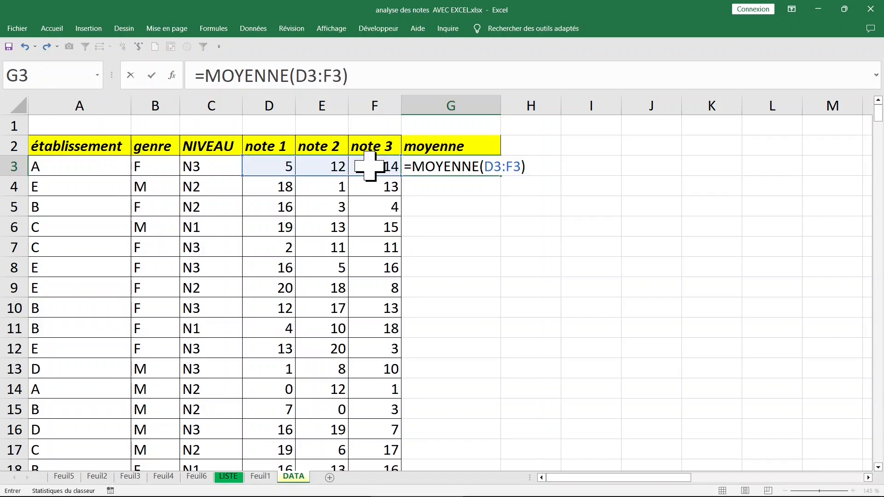
key("ctrl+Return")
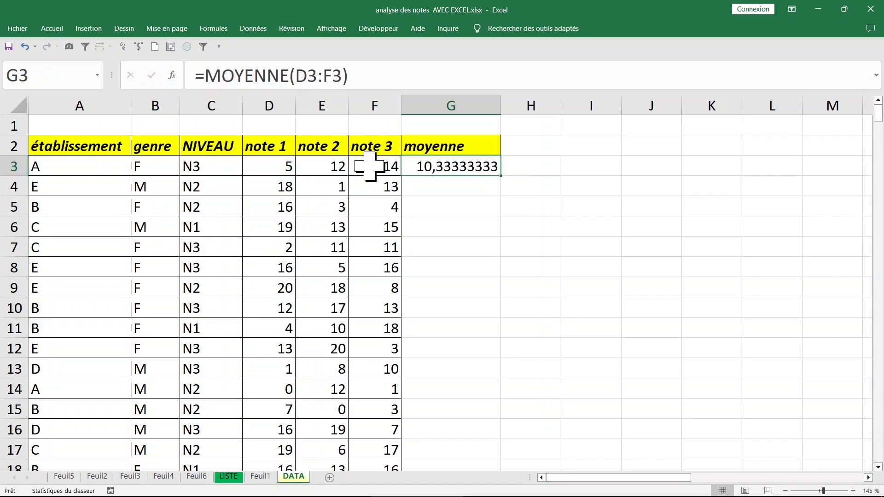
double_click(501, 177)
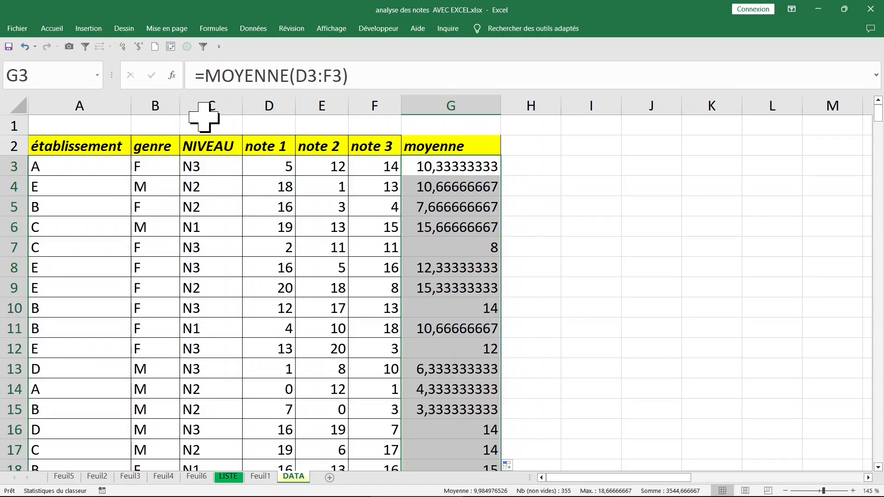
Format the moyenne values as Nombre with 2 decimal places.
left_click(52, 29)
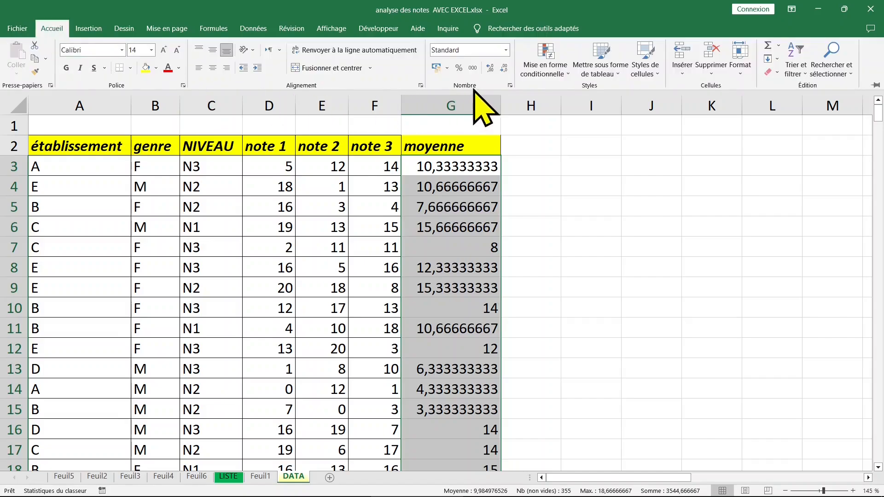
left_click(510, 85)
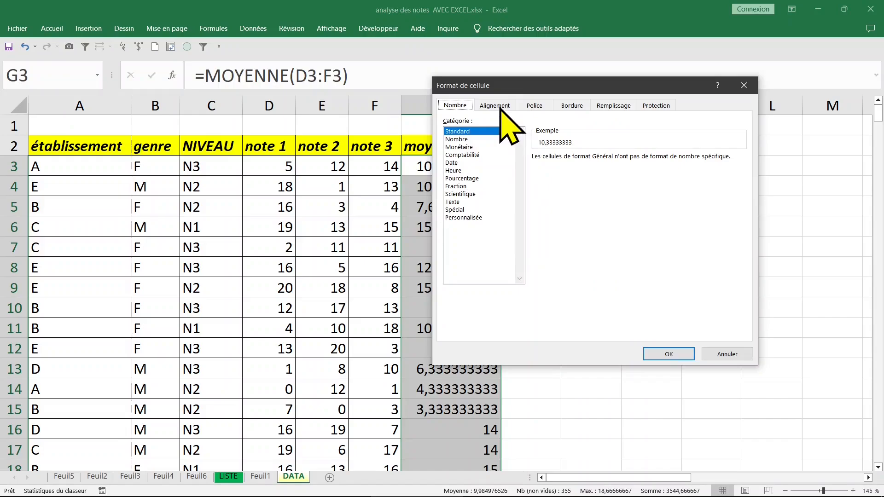
left_click(466, 140)
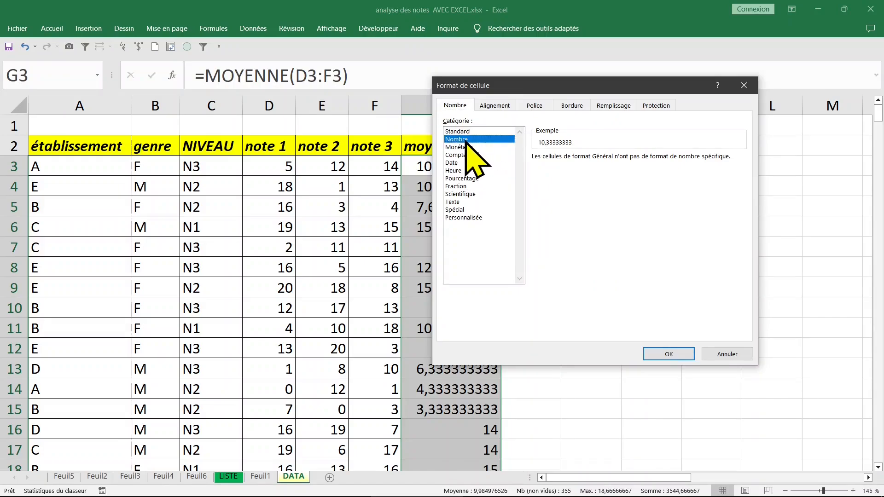
left_click(620, 158)
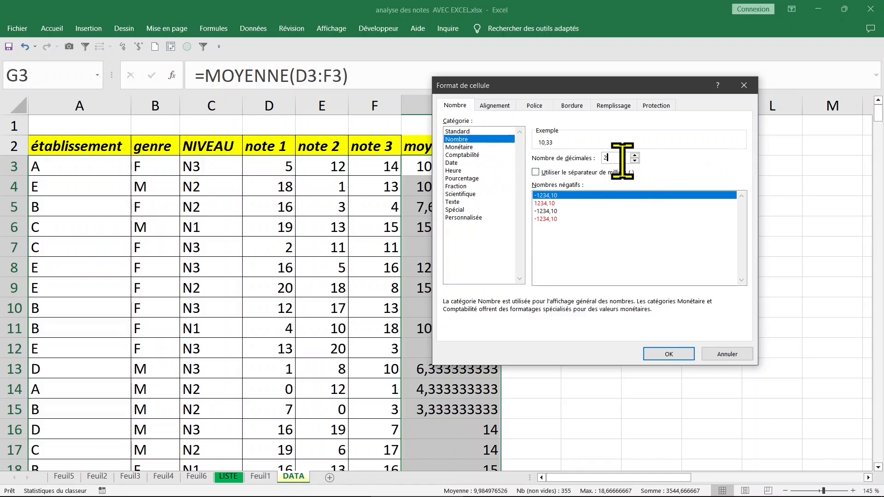
left_click(669, 354)
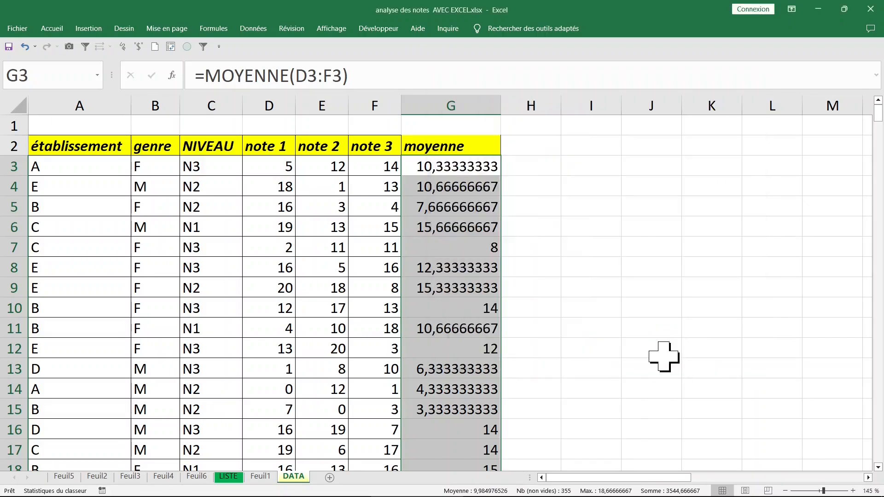
left_click(465, 170)
Add the header "meilleure note" in H2 and widen column H to fit it.
left_click(511, 148)
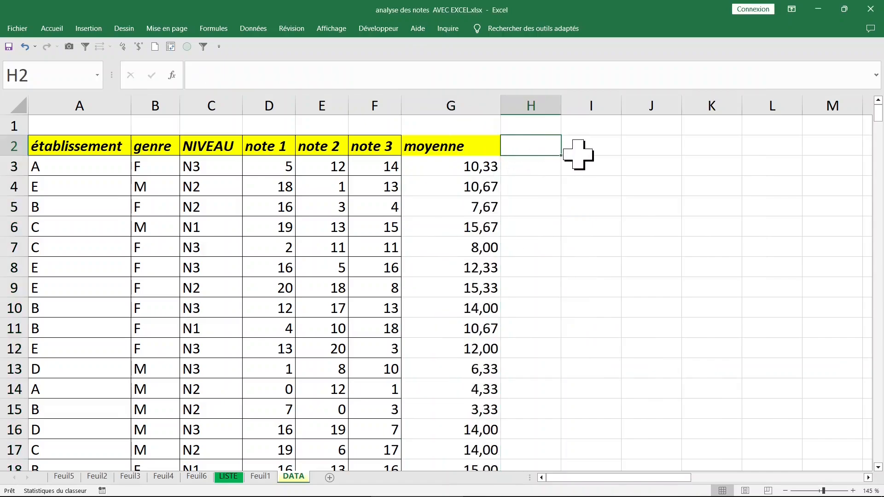
type("meileu")
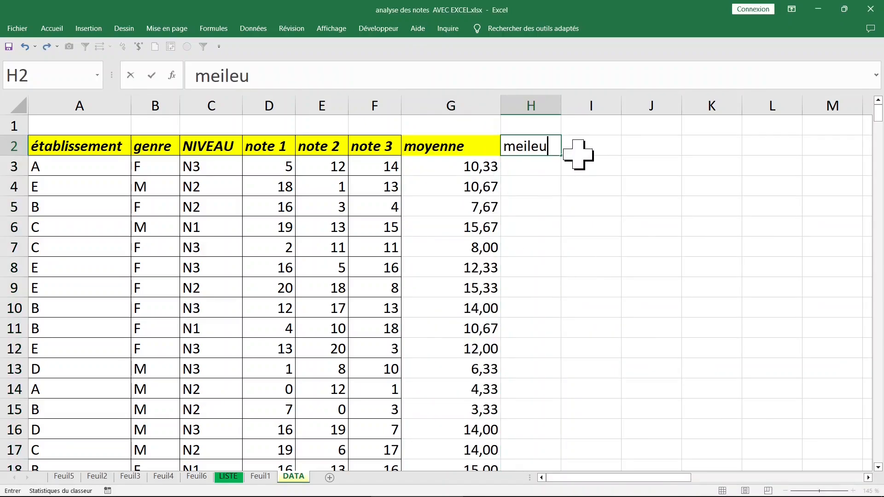
key("BackSpace")
key("BackSpace")
type("ure")
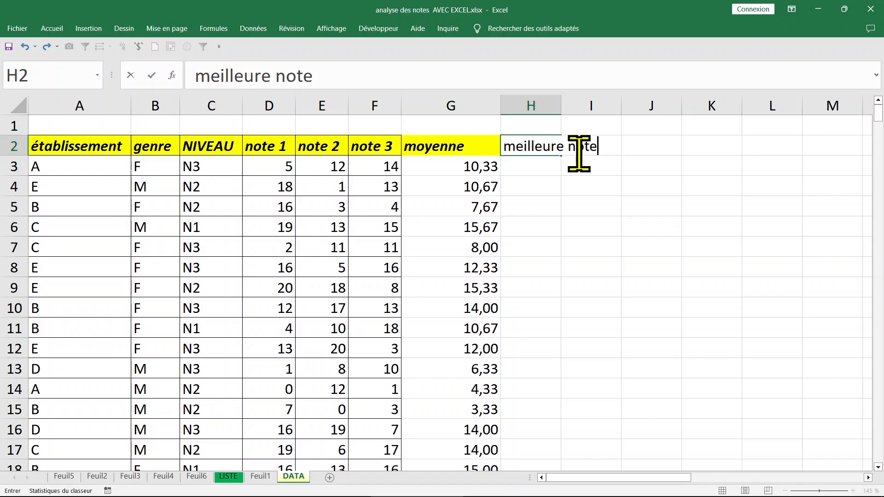
type(" note")
left_click(552, 180)
double_click(561, 105)
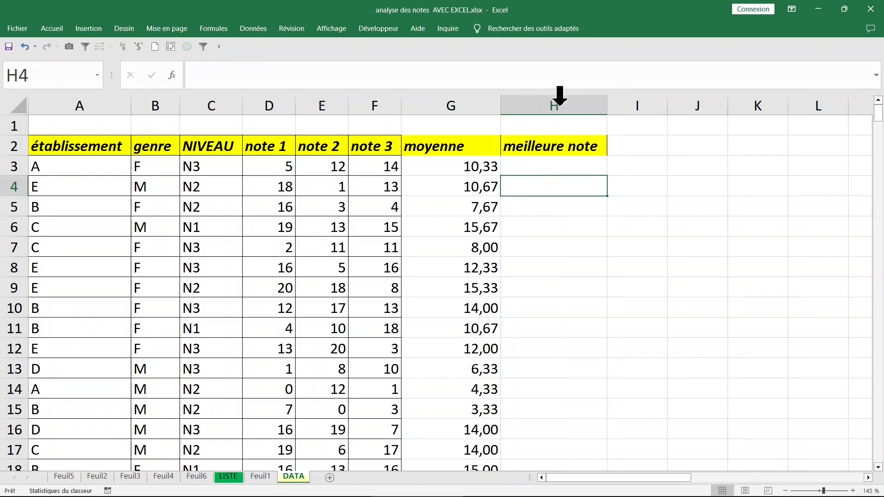
Find the highest of the three notes in H3 with =MAX(D3:F3) and fill the formula down the meilleure note column.
left_click(552, 166)
type("=")
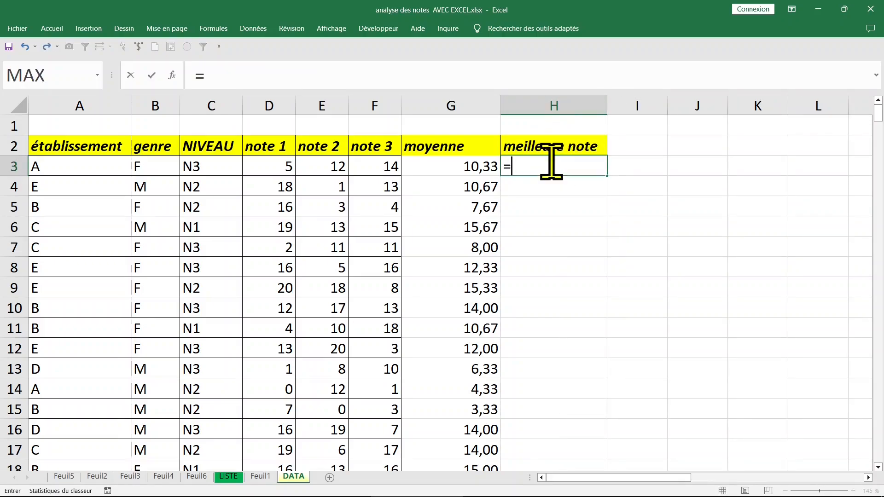
type("ma")
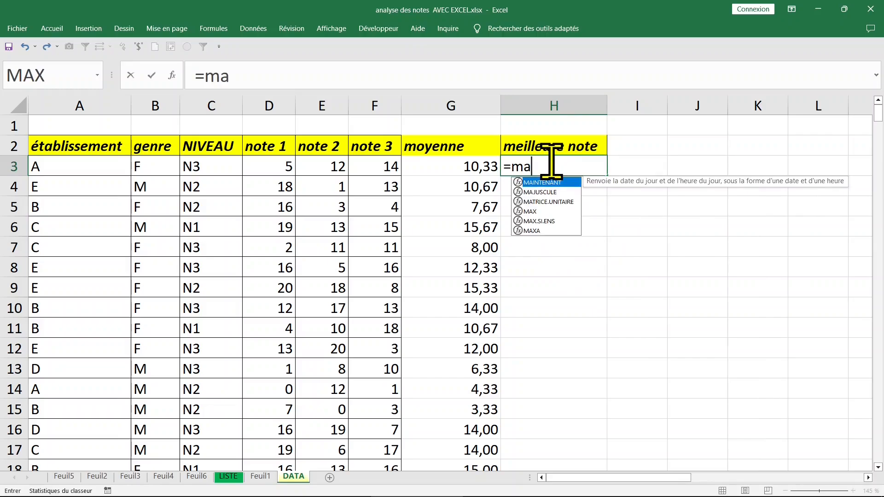
type("x")
key("Tab")
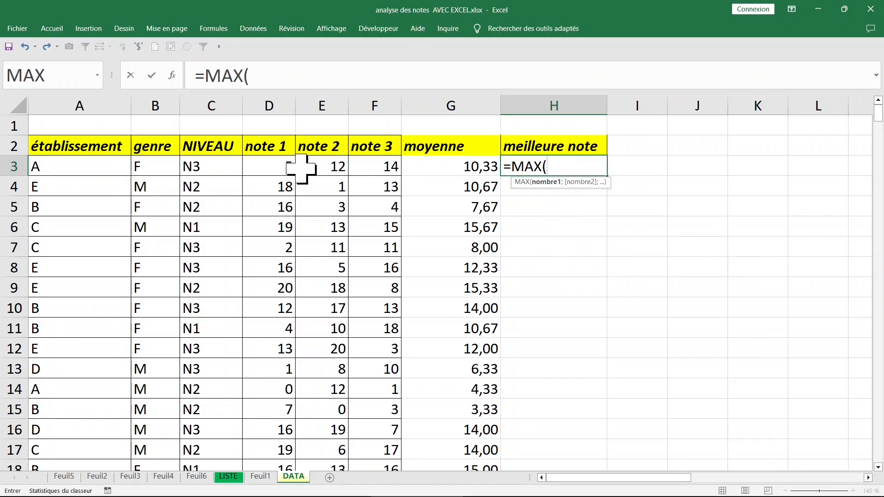
left_click(286, 167)
left_click_drag(287, 169, 371, 169)
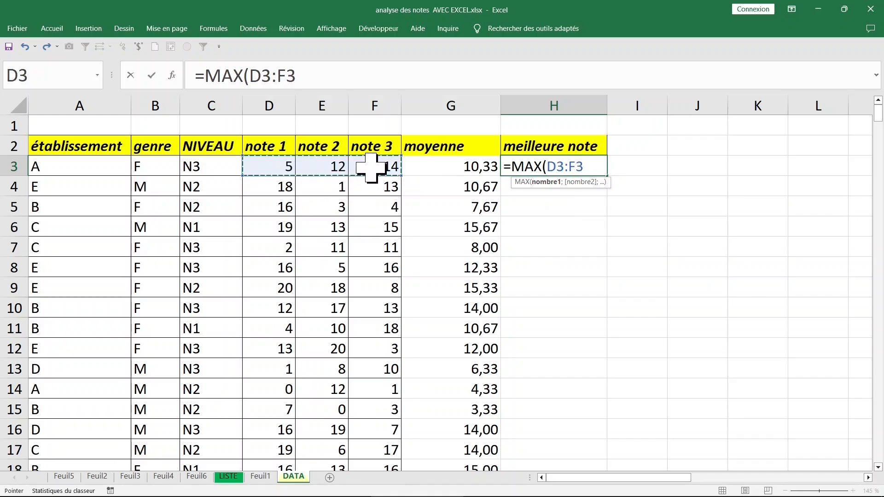
key("Return")
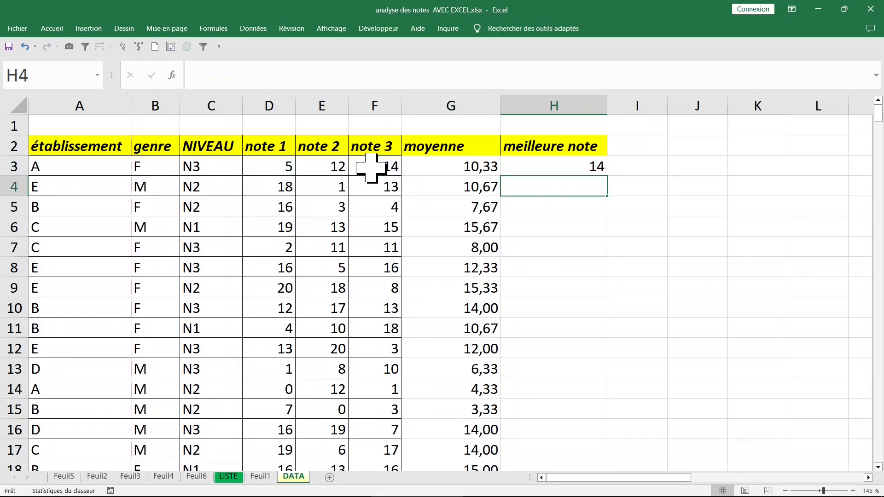
left_click(599, 168)
double_click(607, 176)
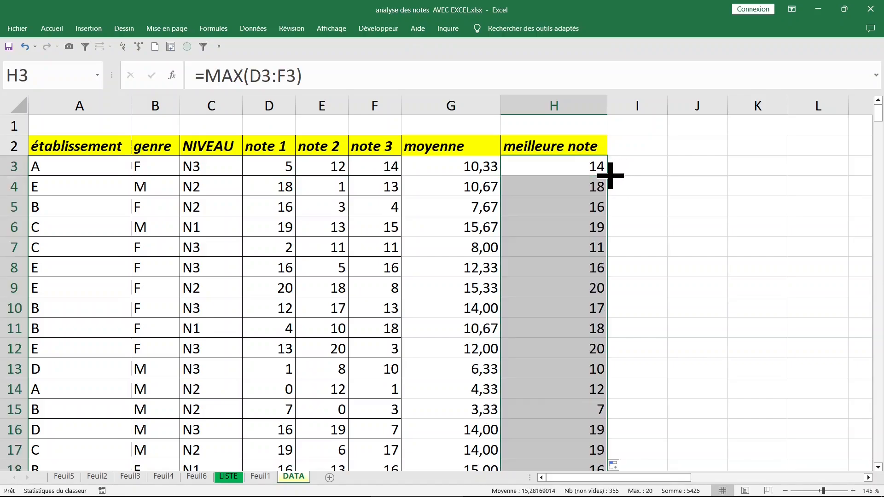
Add the header "dernière note" in I2 and widen column I to fit it.
left_click(629, 147)
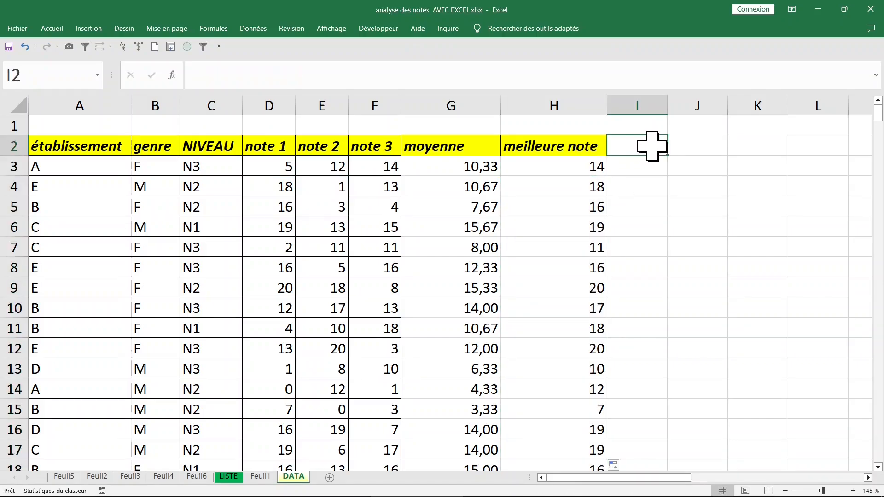
type("dernière note")
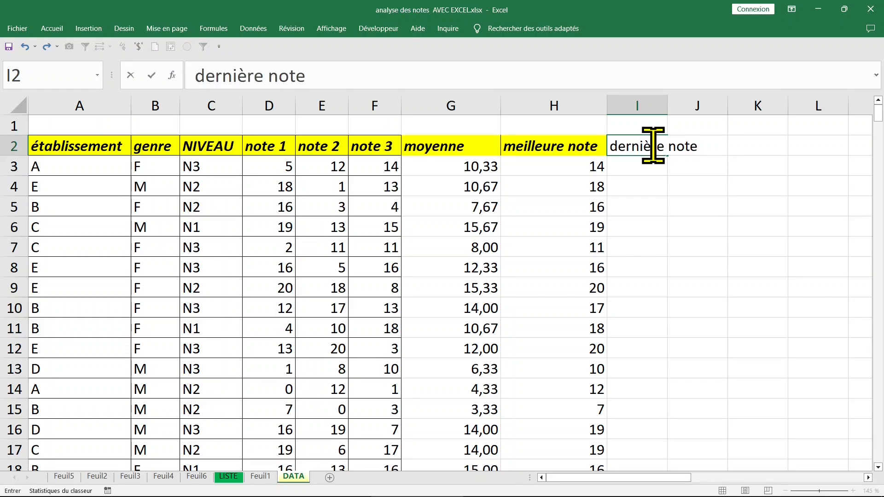
key("Return")
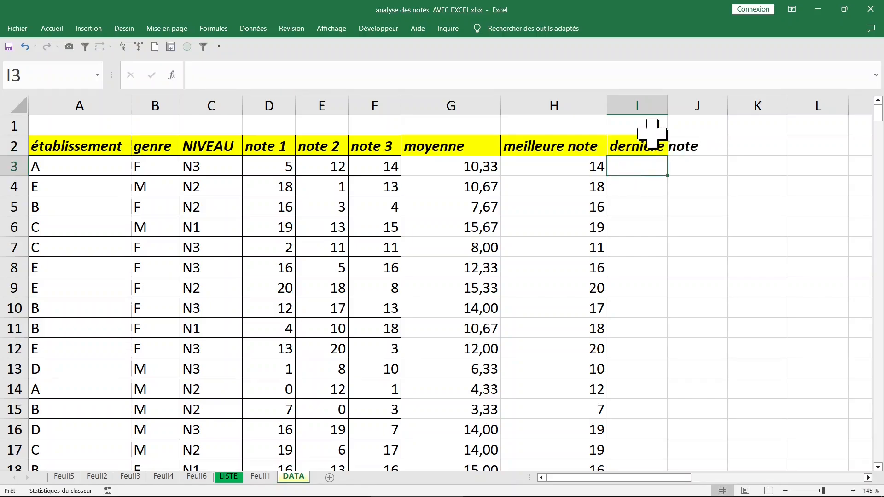
double_click(668, 104)
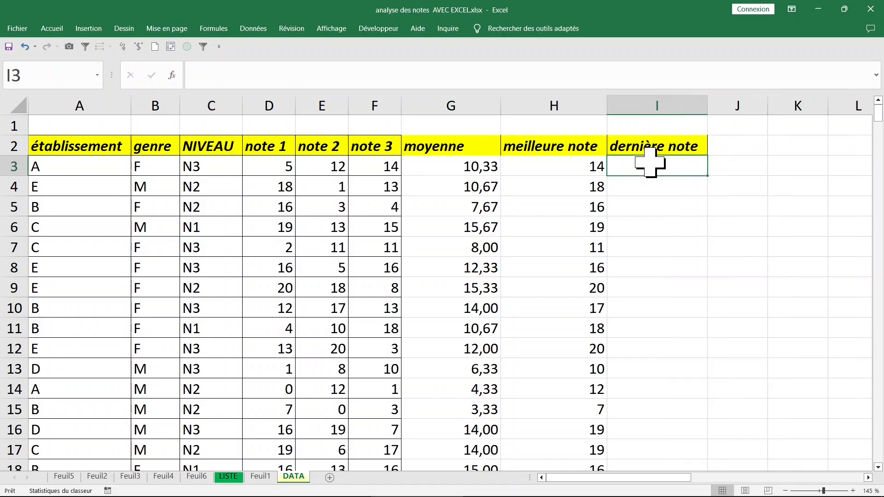
Find the lowest of the three notes in I3 with =MIN(D3:F3) and fill the formula down the dernière note column.
type("=min")
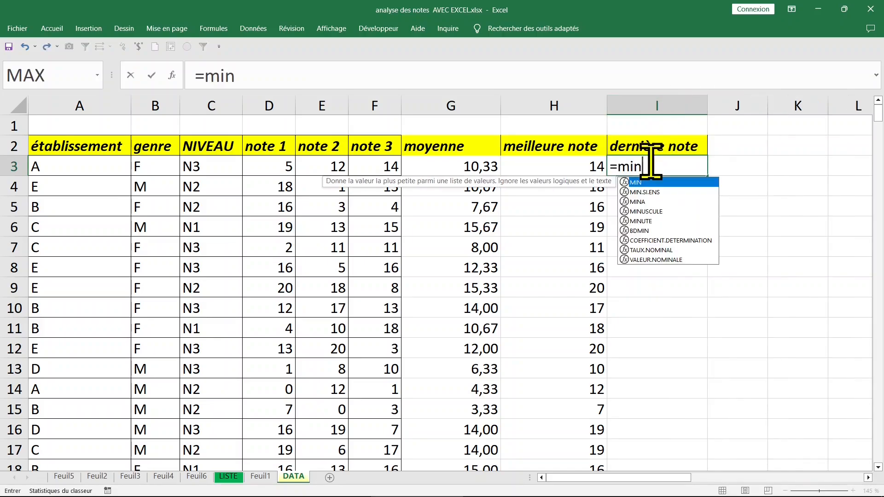
key("BackSpace")
key("BackSpace")
type("in")
key("Tab")
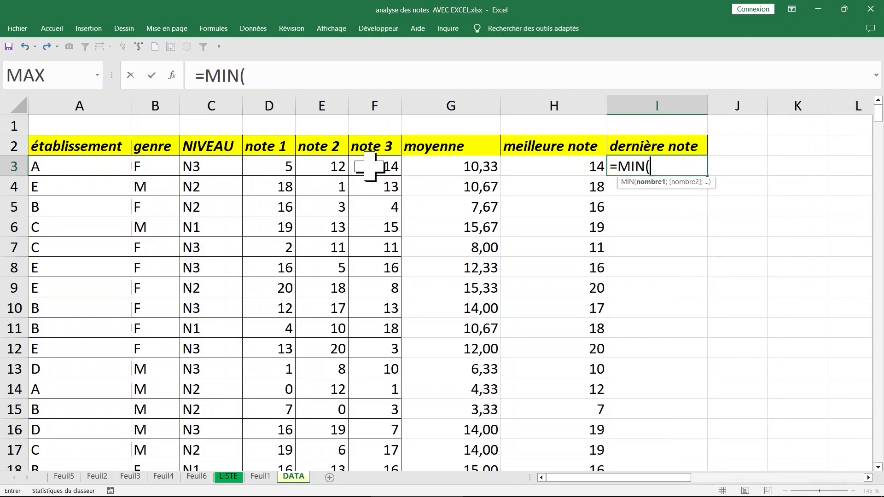
left_click_drag(291, 169, 373, 170)
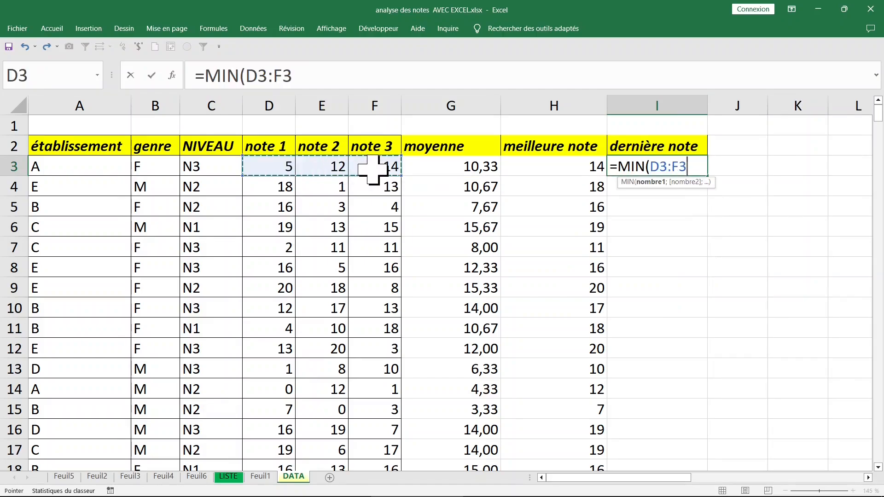
key("Return")
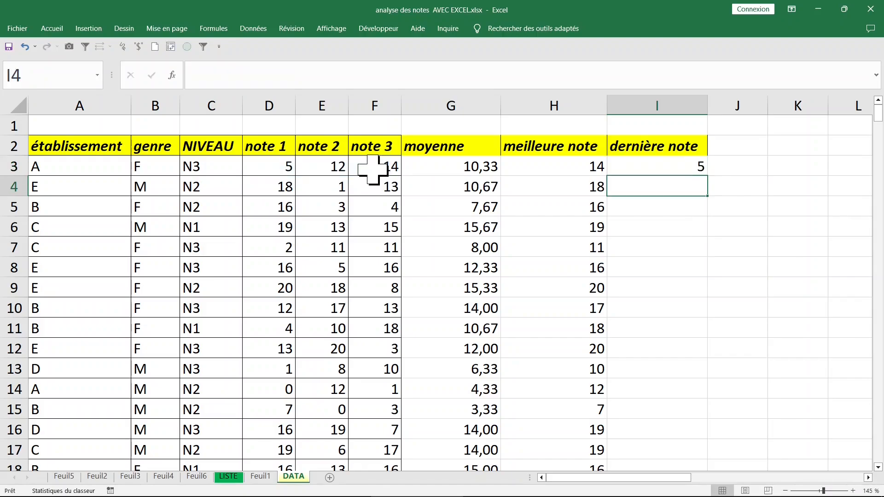
left_click(690, 166)
double_click(708, 177)
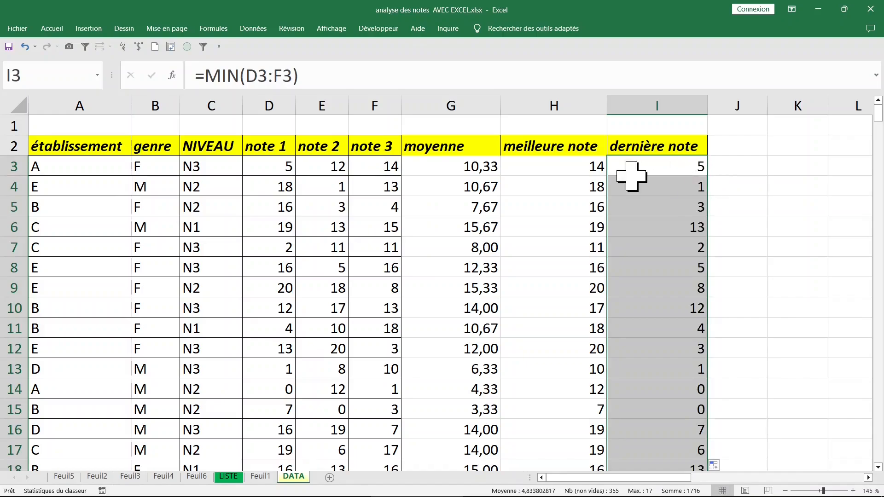
left_click(742, 170)
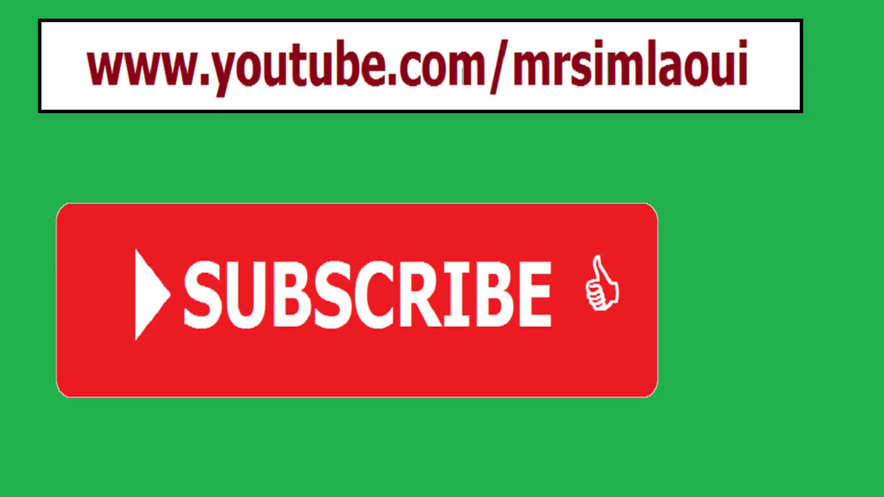